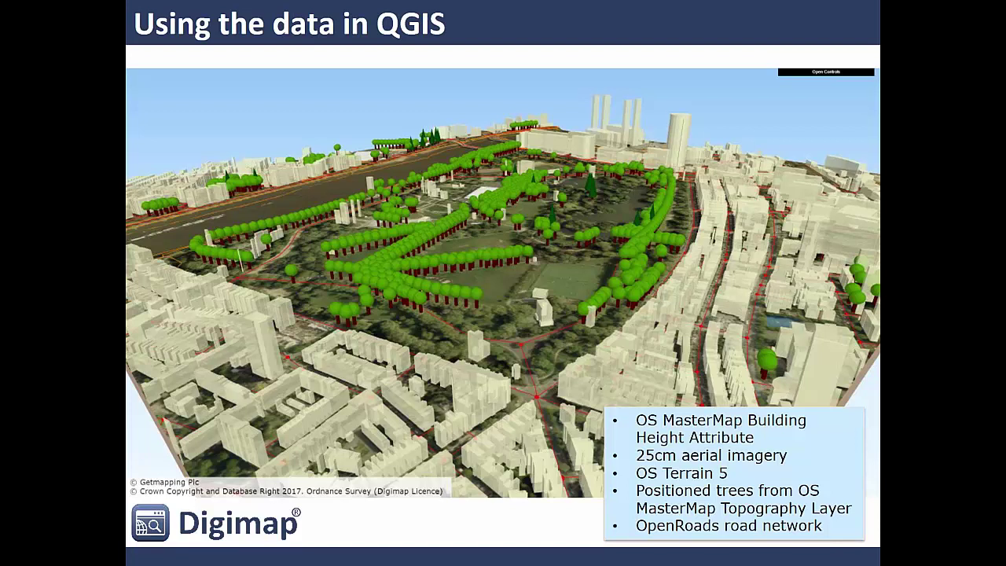
End the slide show at the Aerial Roam slide and switch to the Aerial Roam map in the Edge browser.
{"action": "key", "text": "Right"}
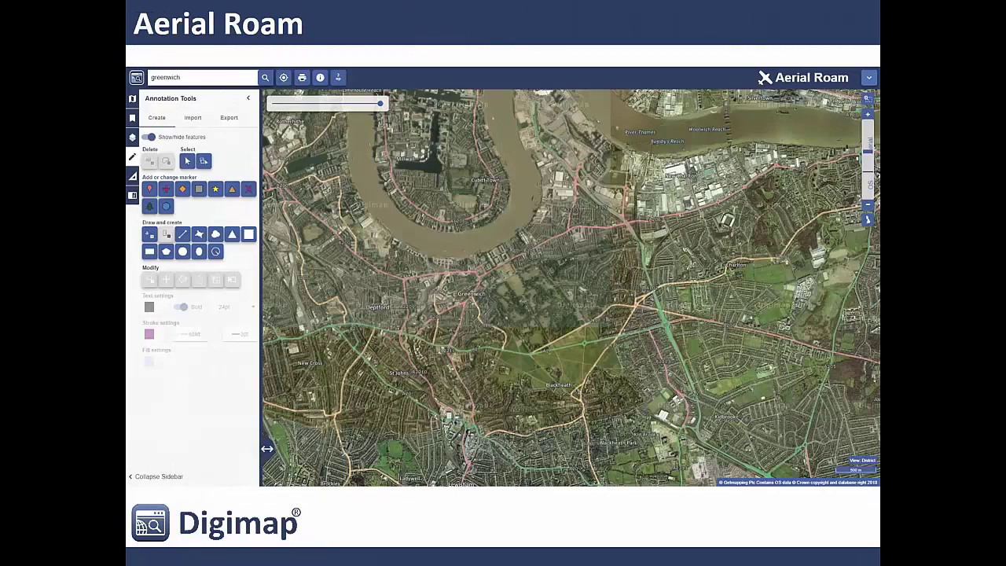
{"action": "key", "text": "Escape"}
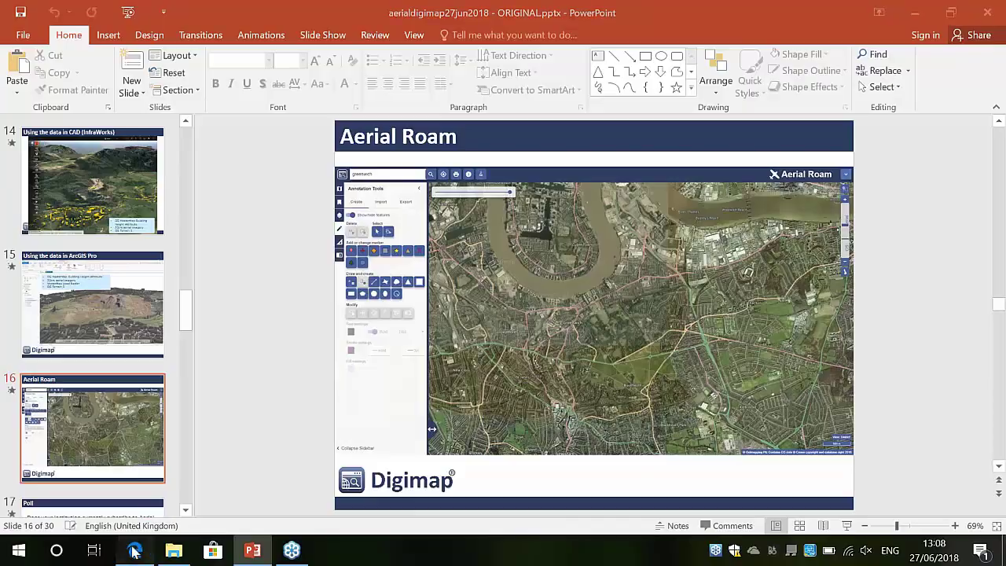
{"action": "left_click", "coordinate": [134, 550]}
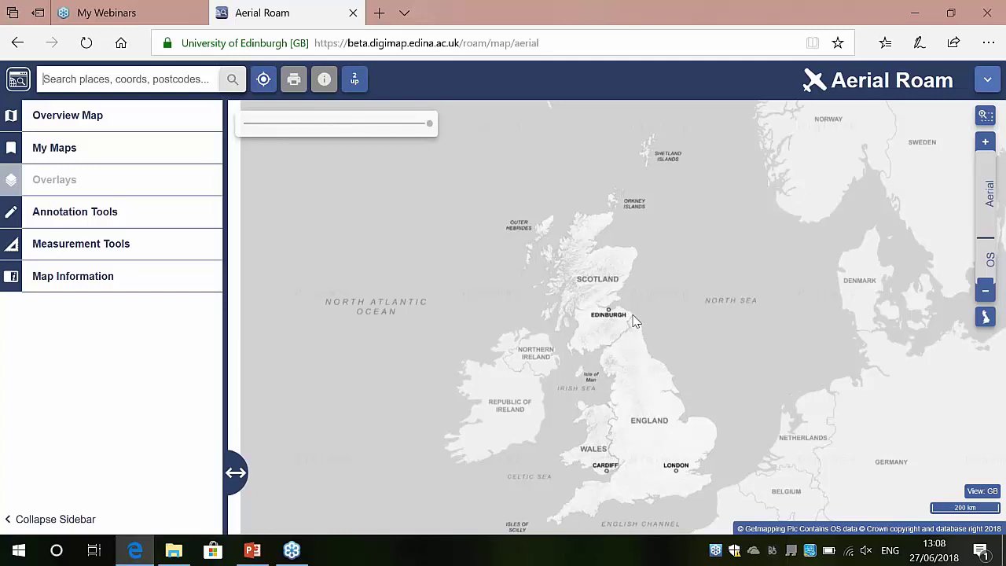
Zoom in on the Edinburgh area until aerial imagery loads and try out the imagery transparency slider.
{"action": "scroll", "coordinate": [614, 318], "scroll_direction": "up", "scroll_amount": 4}
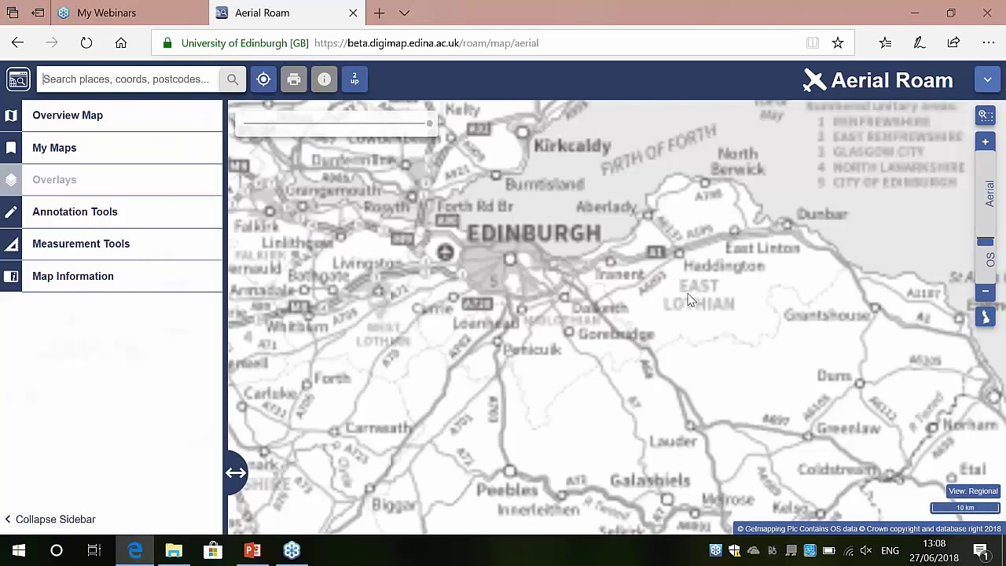
{"action": "scroll", "coordinate": [562, 301], "scroll_direction": "up", "scroll_amount": 1}
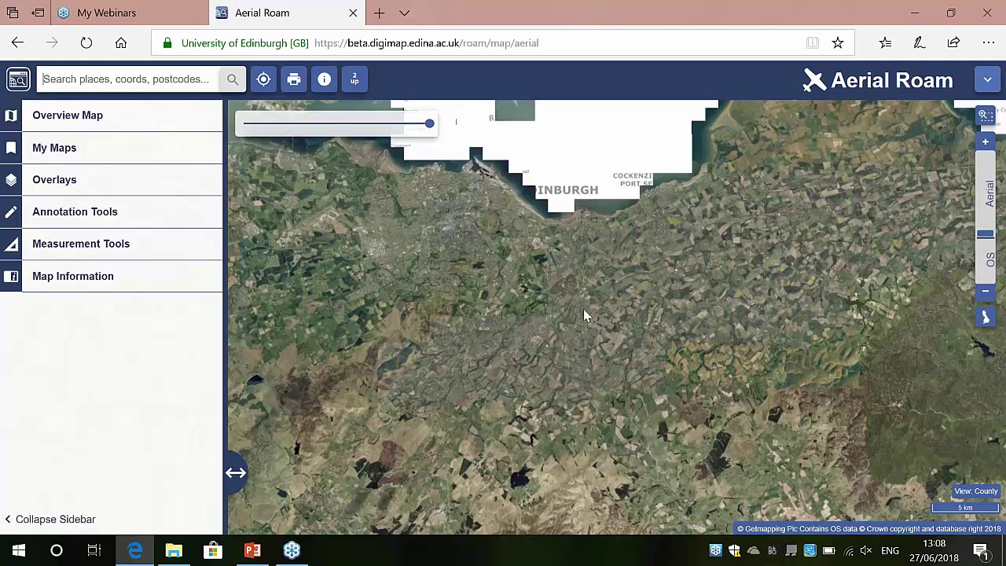
{"action": "left_click", "coordinate": [430, 125]}
{"action": "left_click_drag", "start_coordinate": [430, 123], "coordinate": [445, 149]}
Search the map for "greenwich", go to the place Greenwich (Greenwich), and dismiss the list of places.
{"action": "left_click", "coordinate": [141, 79]}
{"action": "type", "text": "greenwich"}
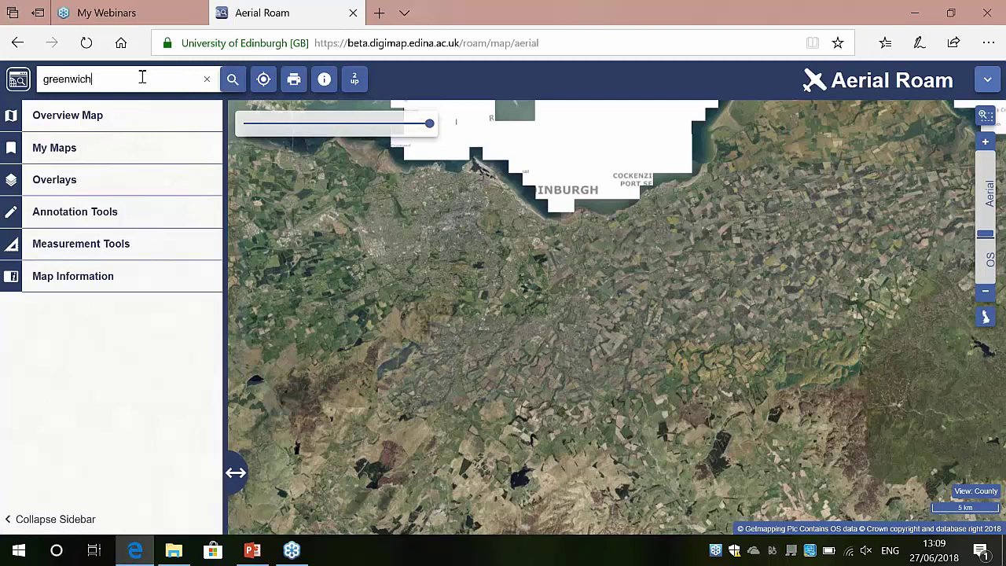
{"action": "key", "text": "Return"}
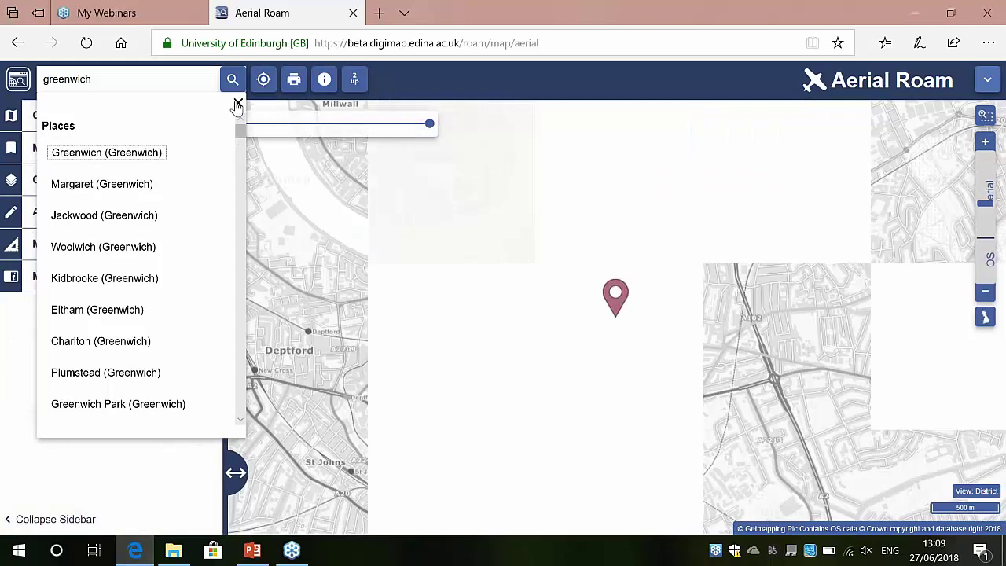
{"action": "left_click", "coordinate": [238, 105]}
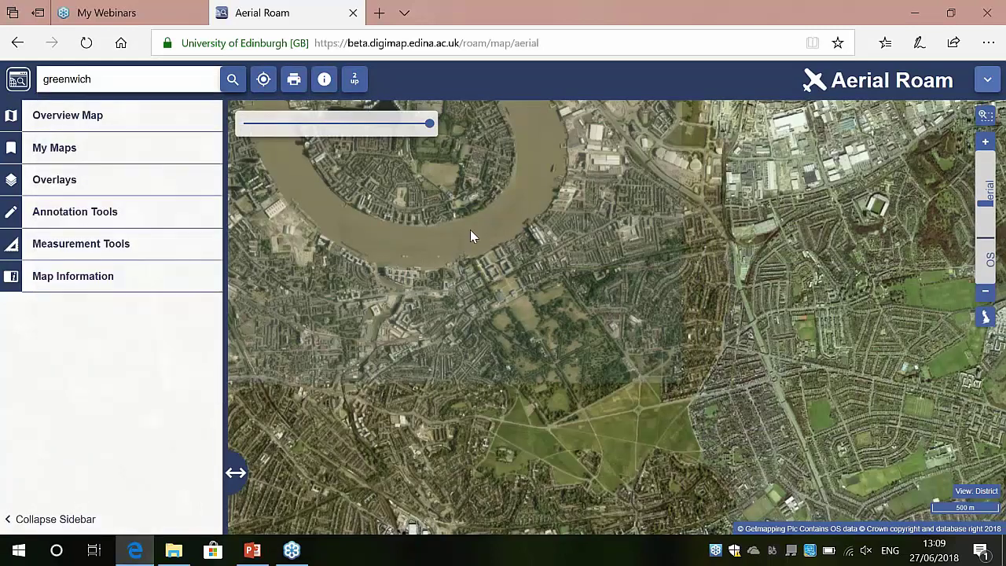
Turn the Road/Place Names overlay on over the Greenwich imagery and switch it back off.
{"action": "left_click", "coordinate": [45, 186]}
{"action": "triple_click", "coordinate": [67, 150]}
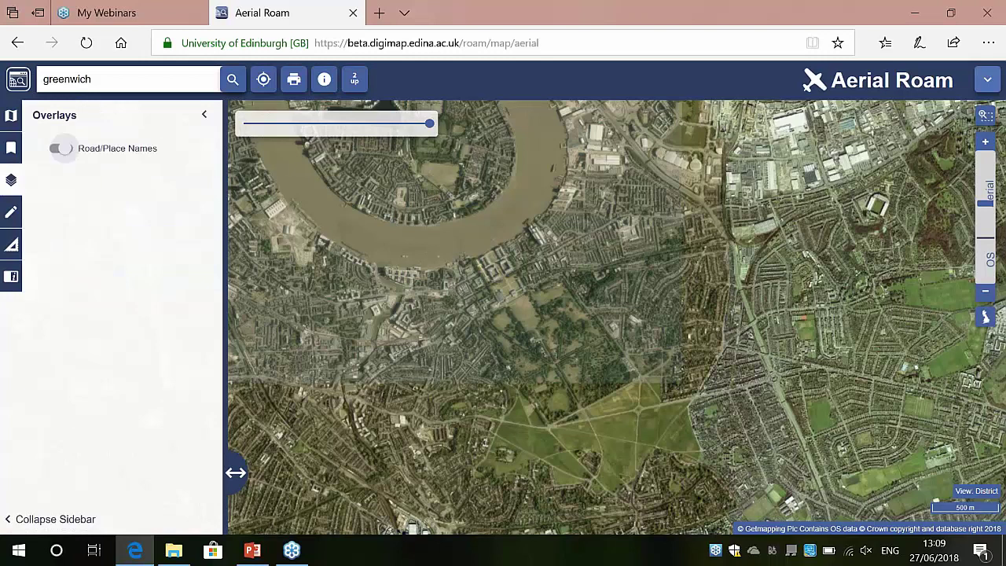
{"action": "left_click", "coordinate": [74, 169]}
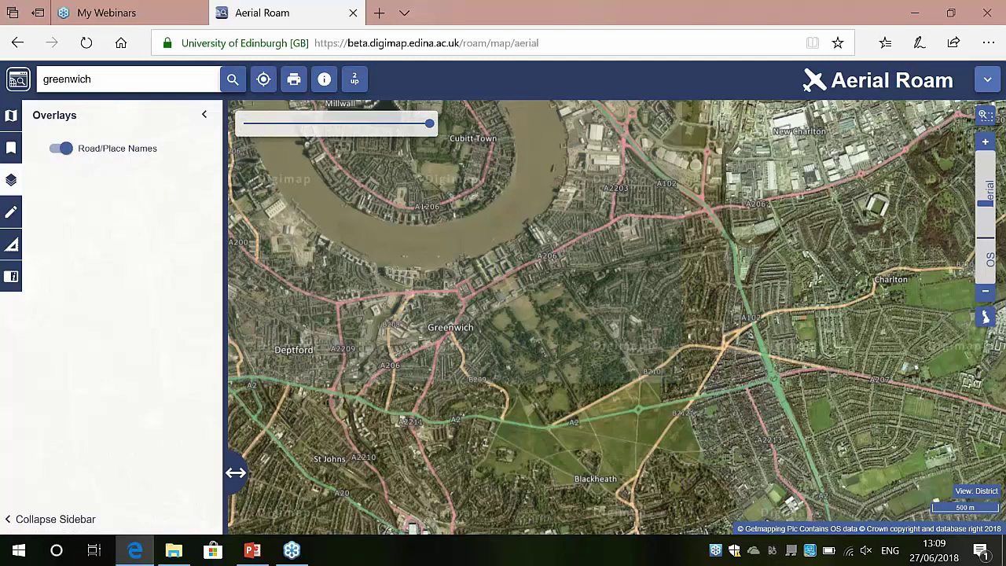
{"action": "left_click", "coordinate": [65, 149]}
{"action": "left_click", "coordinate": [66, 148]}
{"action": "left_click", "coordinate": [65, 148]}
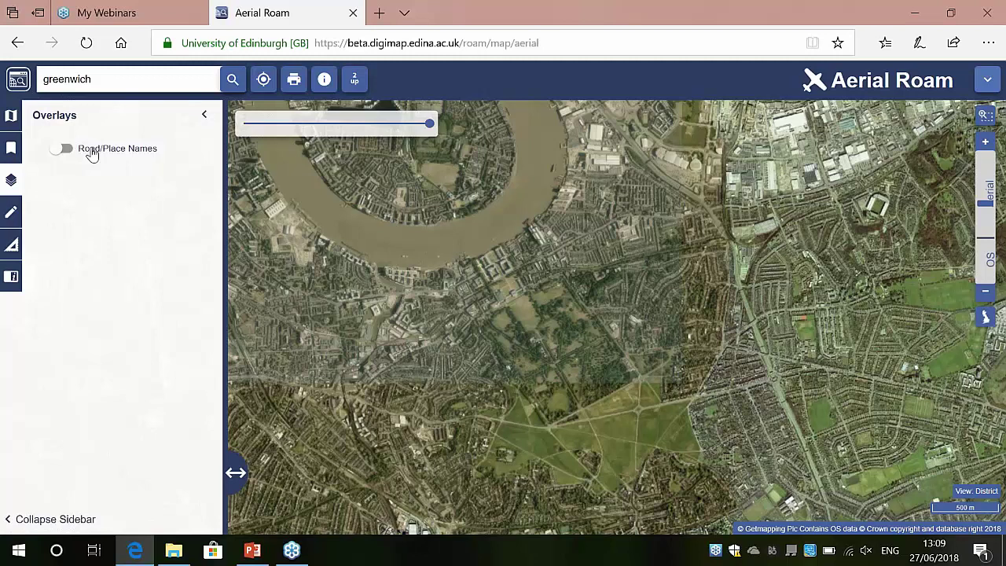
Query the date flown for several neighbouring imagery tiles from Greenwich Park eastwards, closing the feature information when finished.
{"action": "left_click", "coordinate": [324, 80]}
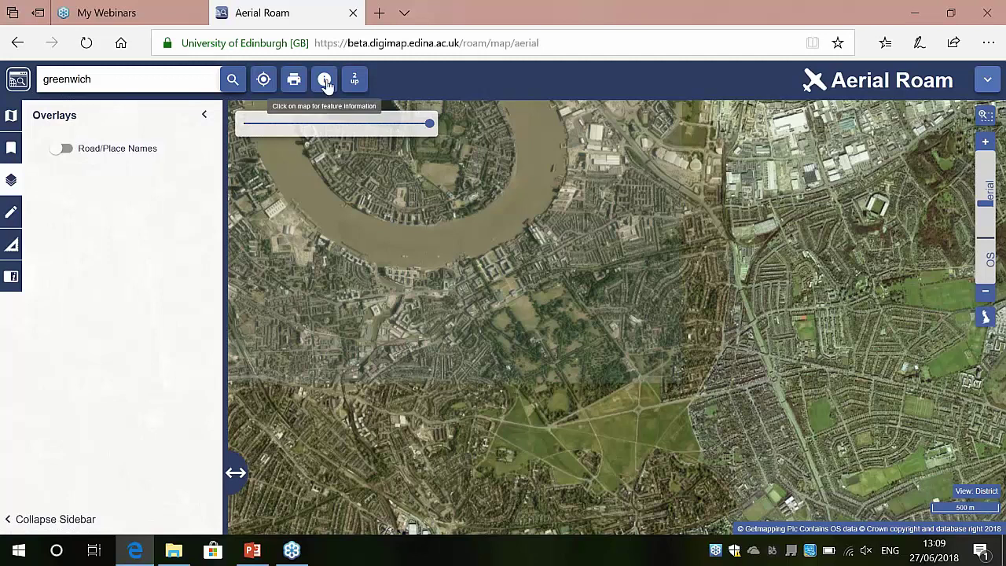
{"action": "left_click", "coordinate": [841, 358]}
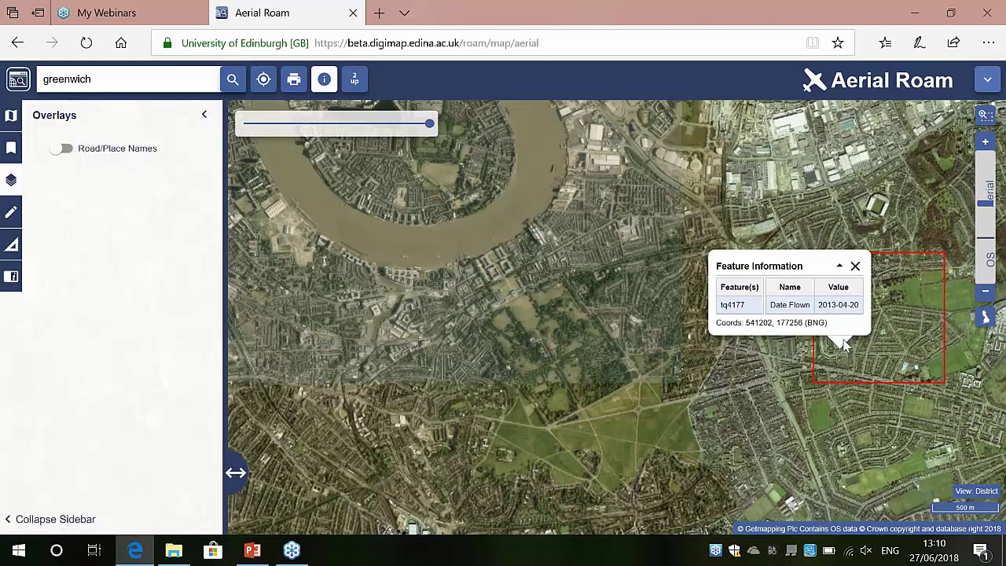
{"action": "left_click", "coordinate": [855, 265]}
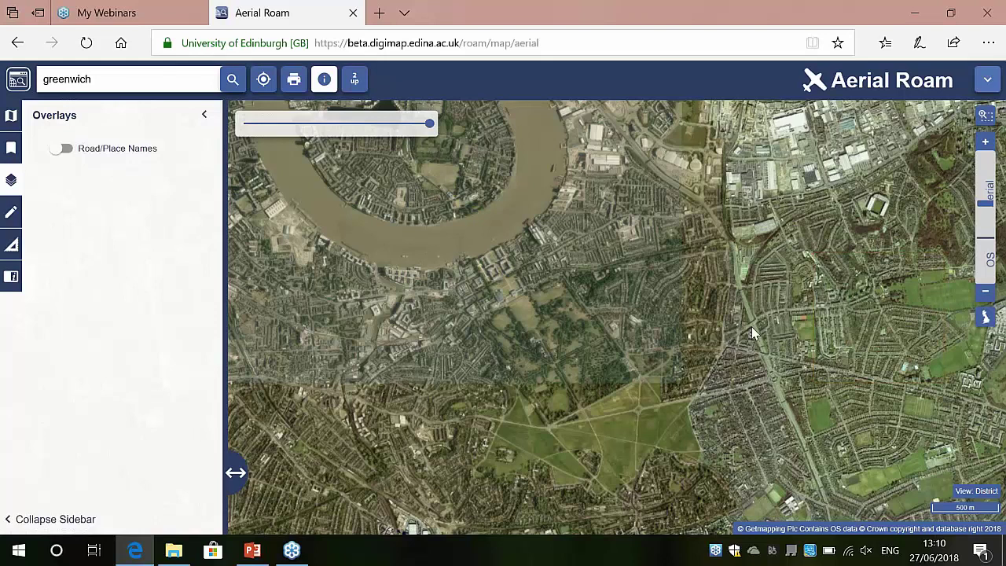
{"action": "left_click", "coordinate": [724, 316]}
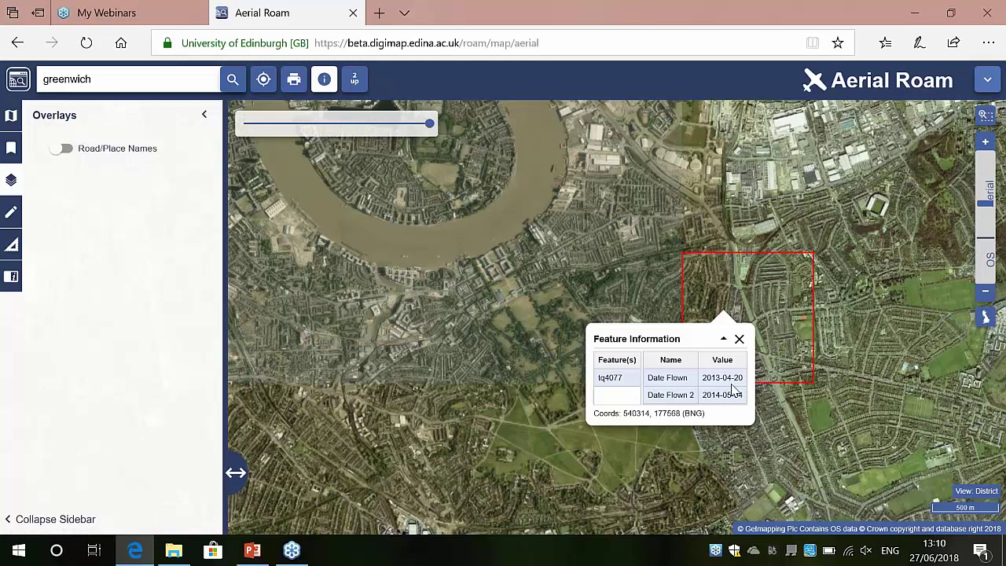
{"action": "left_click", "coordinate": [739, 339]}
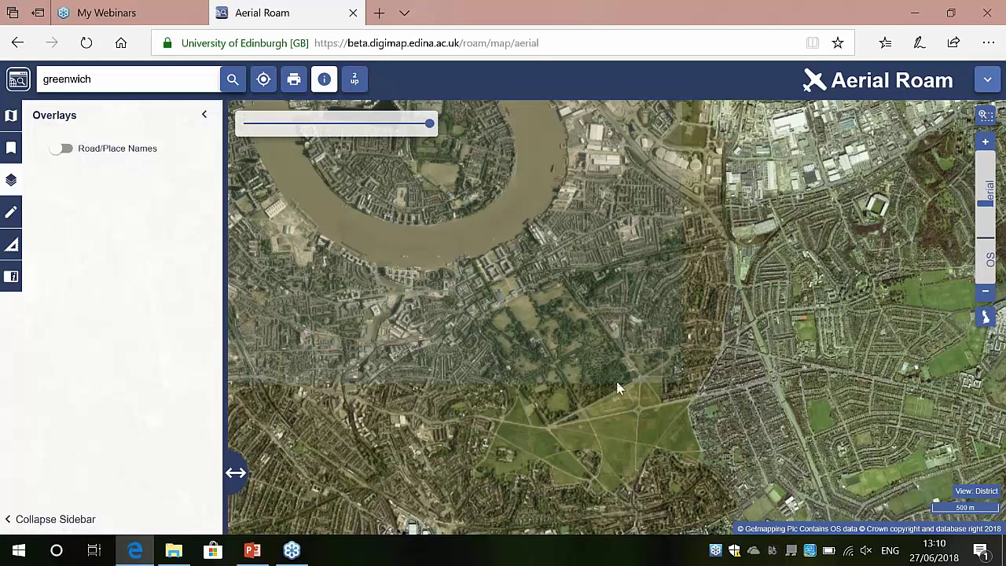
{"action": "left_click", "coordinate": [628, 322]}
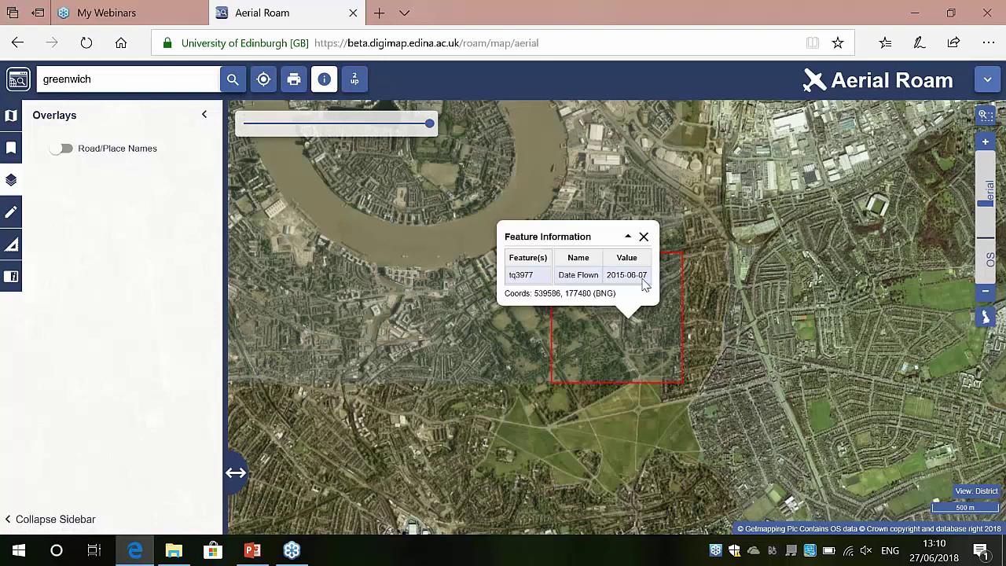
{"action": "left_click", "coordinate": [706, 338]}
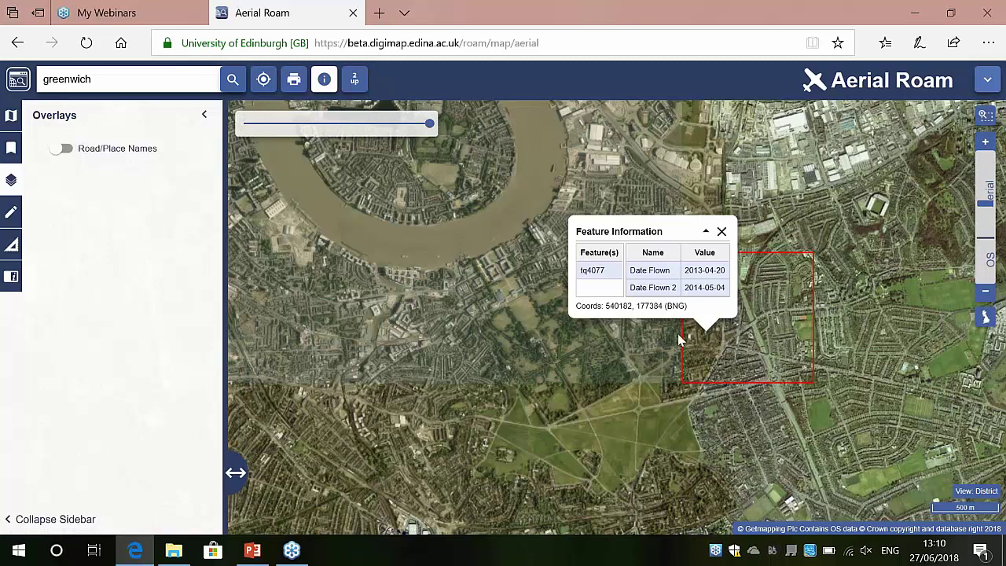
{"action": "left_click", "coordinate": [721, 231]}
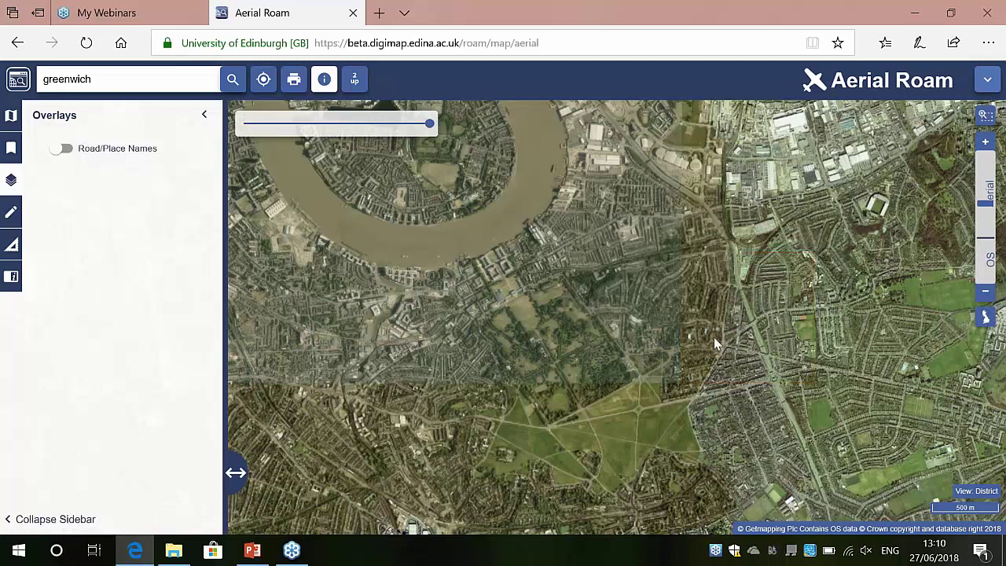
Examine up close the seam between differently coloured imagery at the road junction east of Greenwich Park.
{"action": "scroll", "coordinate": [713, 363], "scroll_direction": "up", "scroll_amount": 3}
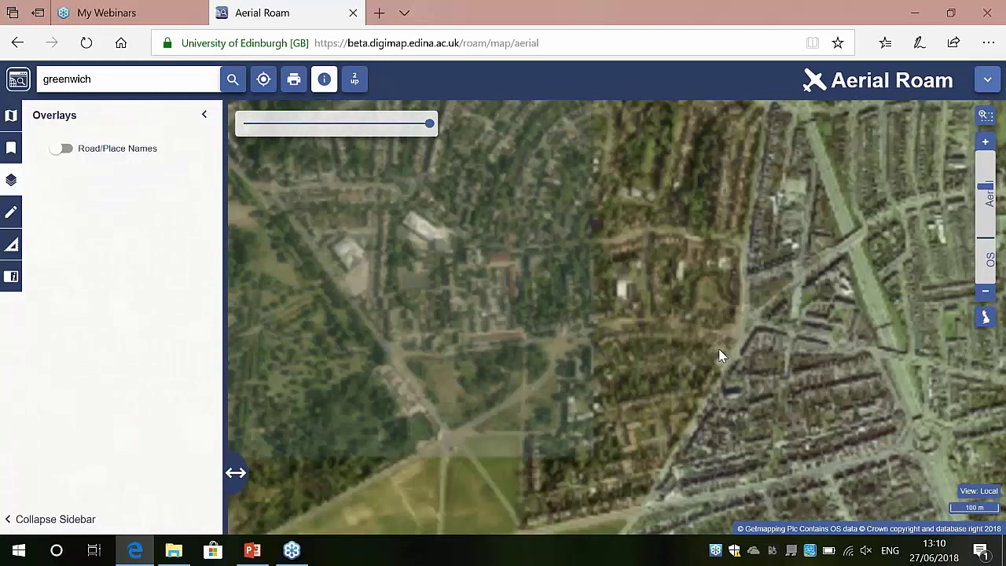
{"action": "scroll", "coordinate": [737, 333], "scroll_direction": "up", "scroll_amount": 1}
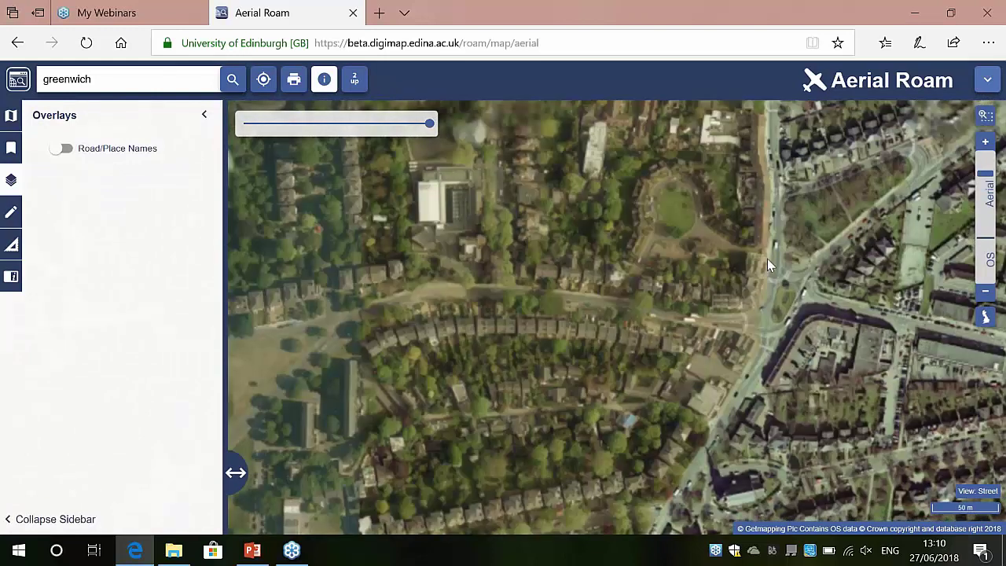
{"action": "scroll", "coordinate": [769, 315], "scroll_direction": "up", "scroll_amount": 1}
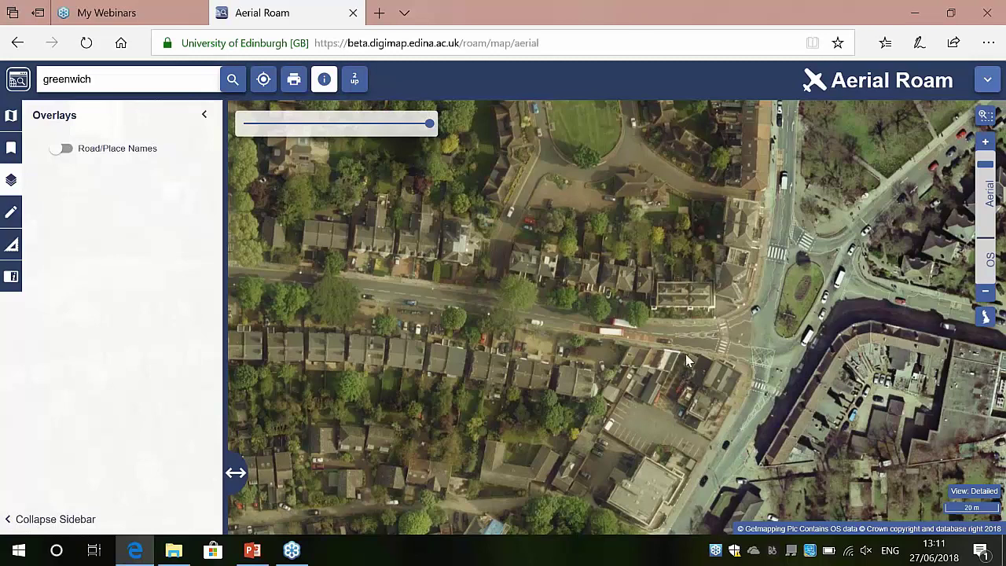
{"action": "scroll", "coordinate": [679, 343], "scroll_direction": "down", "scroll_amount": 1}
{"action": "scroll", "coordinate": [678, 343], "scroll_direction": "down", "scroll_amount": 1}
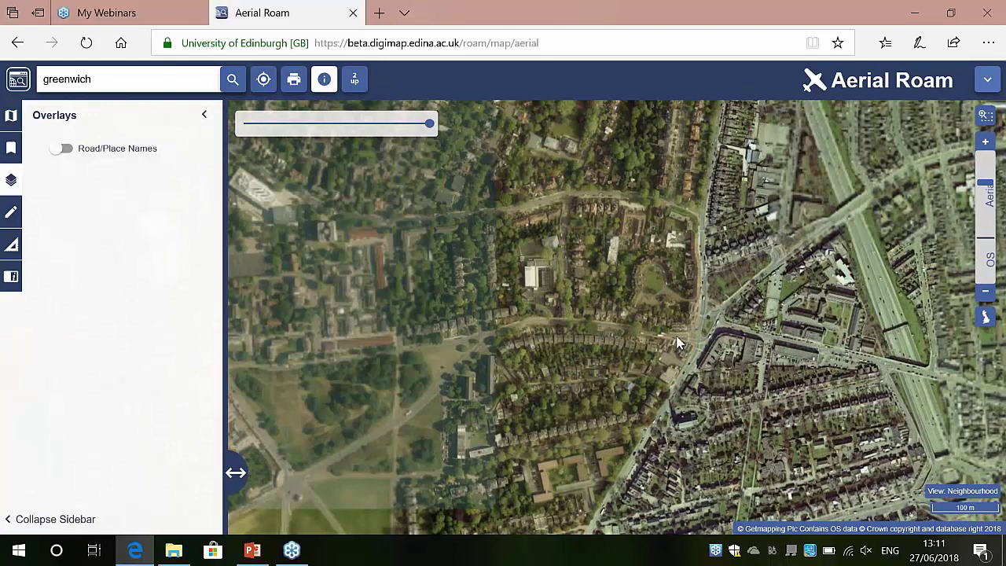
{"action": "scroll", "coordinate": [678, 343], "scroll_direction": "down", "scroll_amount": 2}
{"action": "scroll", "coordinate": [678, 343], "scroll_direction": "down", "scroll_amount": 1}
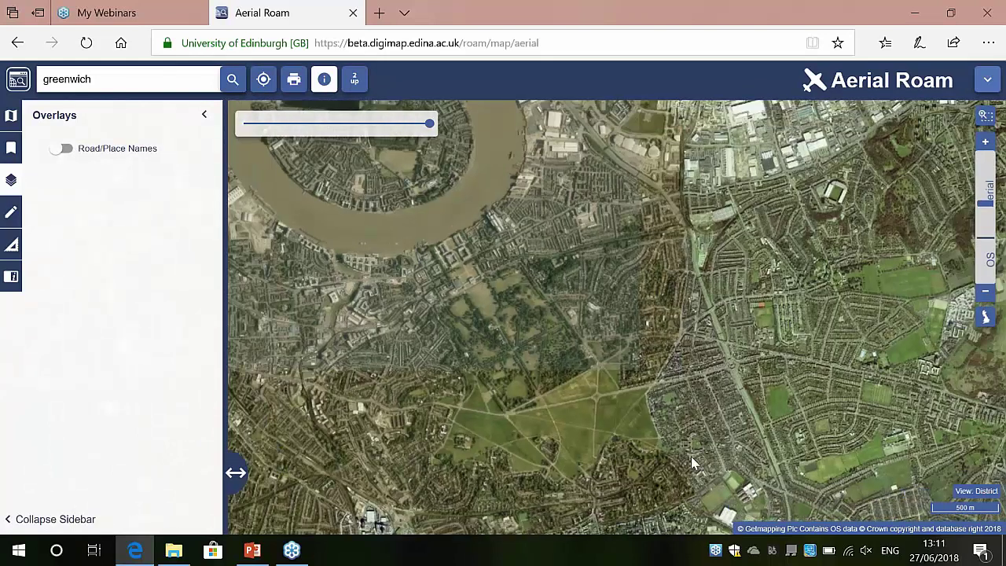
Compare the flown dates of the tile containing the imagery seam and its eastern neighbour, and close the feature information.
{"action": "left_click", "coordinate": [667, 320]}
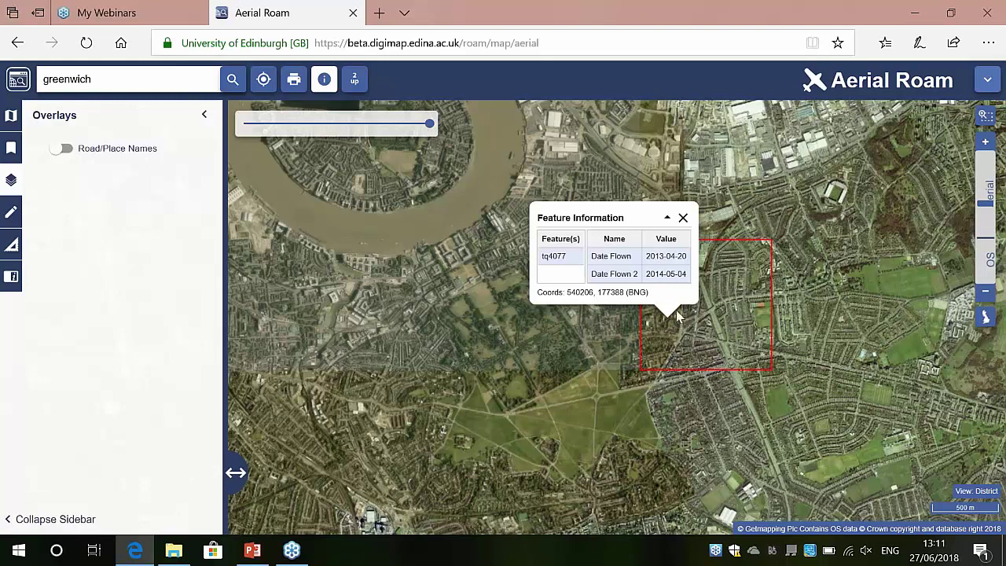
{"action": "left_click", "coordinate": [811, 310]}
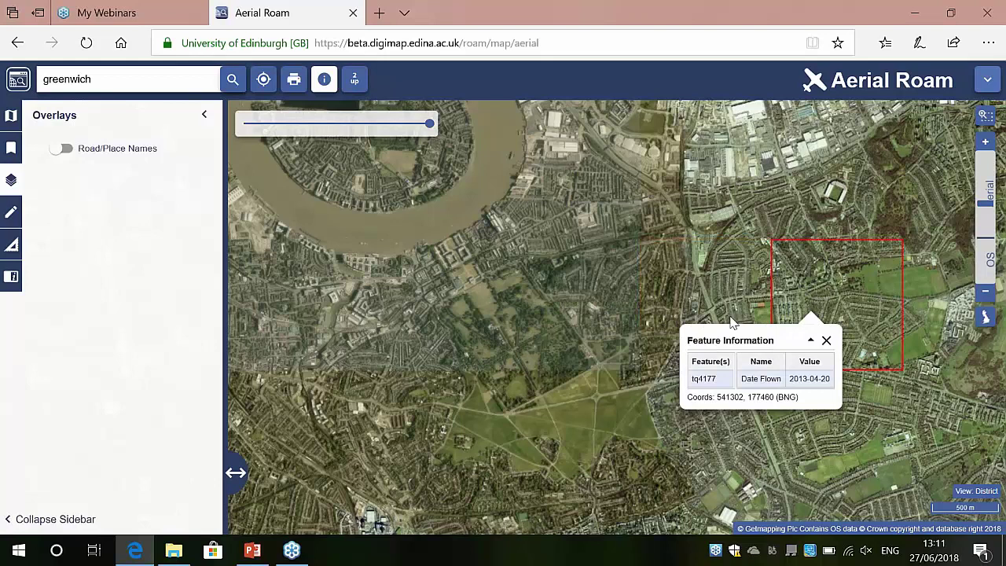
{"action": "left_click", "coordinate": [721, 296]}
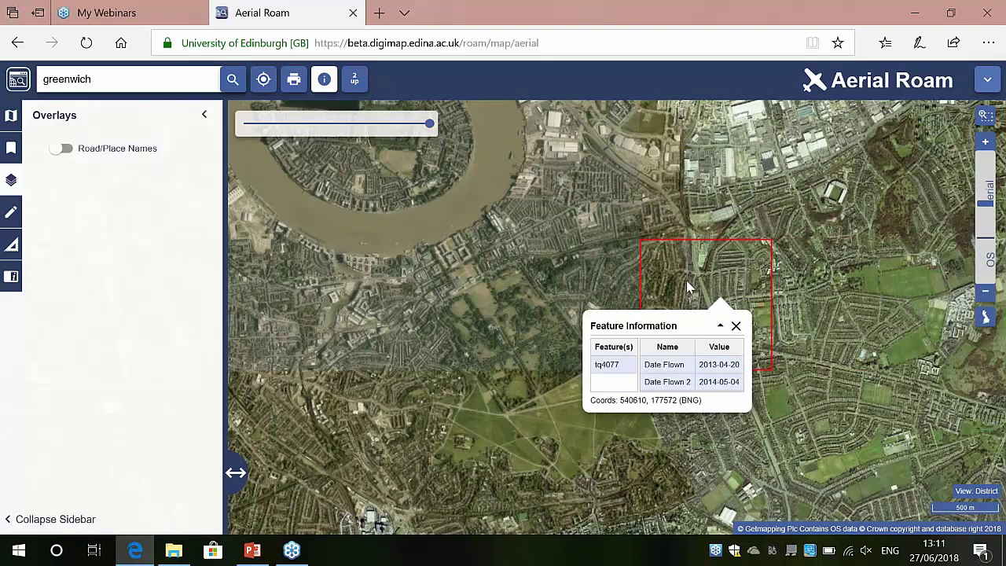
{"action": "left_click", "coordinate": [734, 327]}
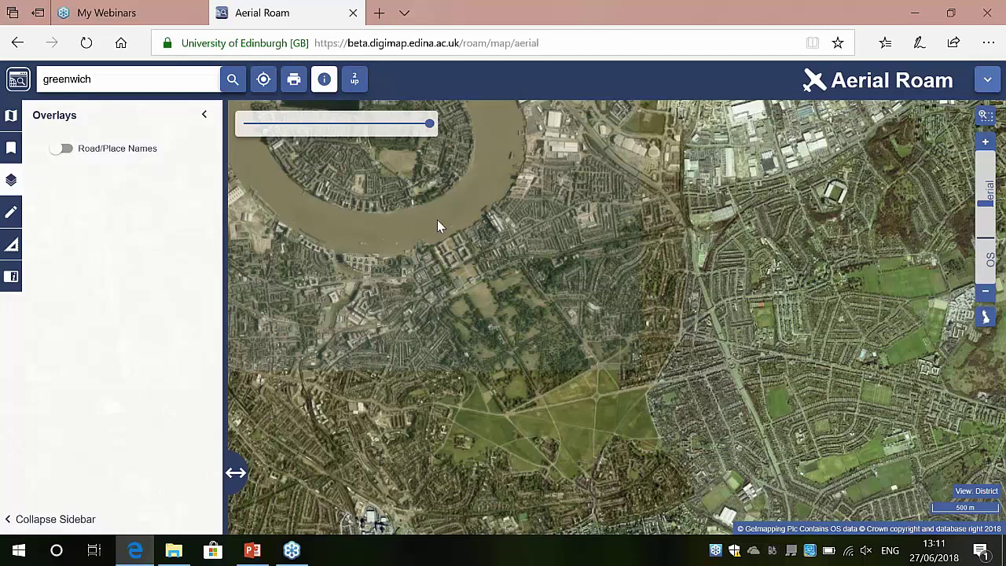
Review the Create, Import and Export options of the Annotation Tools, finishing on Create.
{"action": "left_click", "coordinate": [10, 216]}
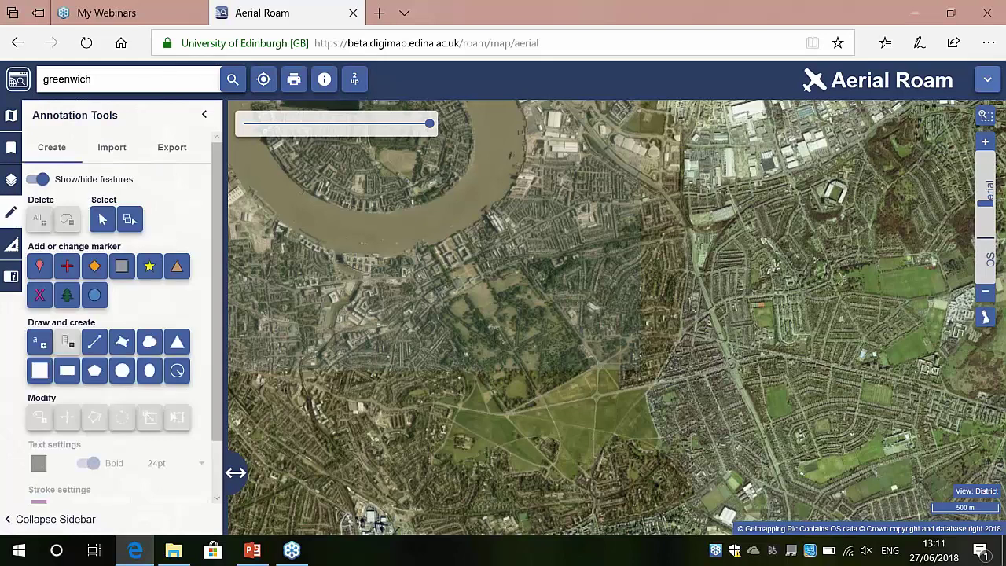
{"action": "left_click", "coordinate": [112, 158]}
{"action": "left_click", "coordinate": [171, 157]}
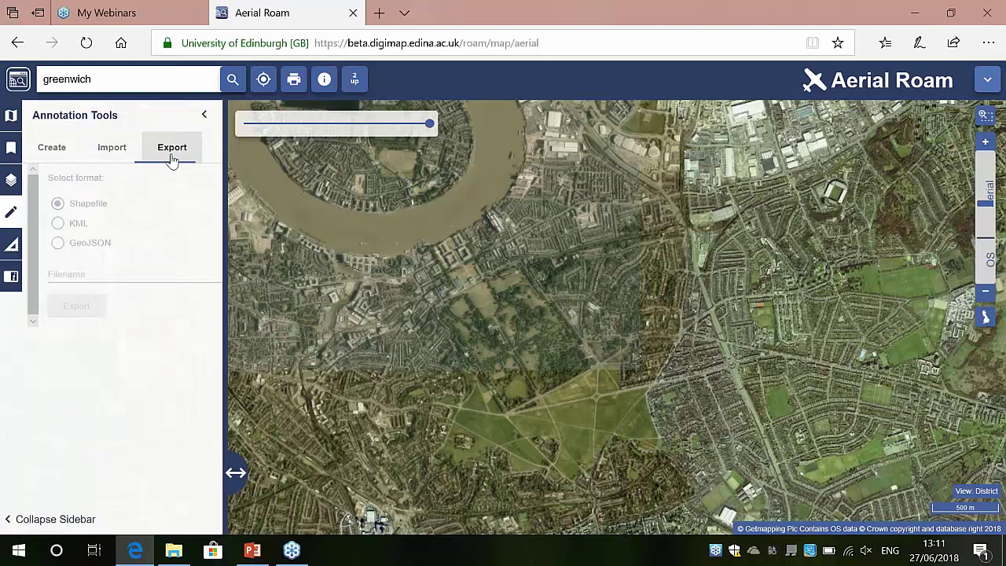
{"action": "left_click", "coordinate": [53, 154]}
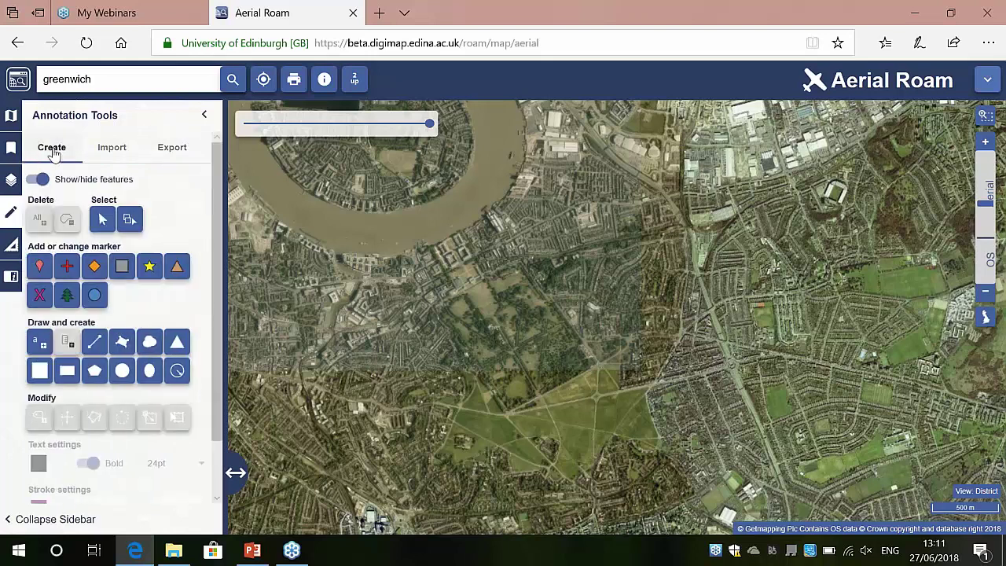
Review the Open and Save options of My Maps, finishing on the list of saved maps.
{"action": "left_click", "coordinate": [11, 150]}
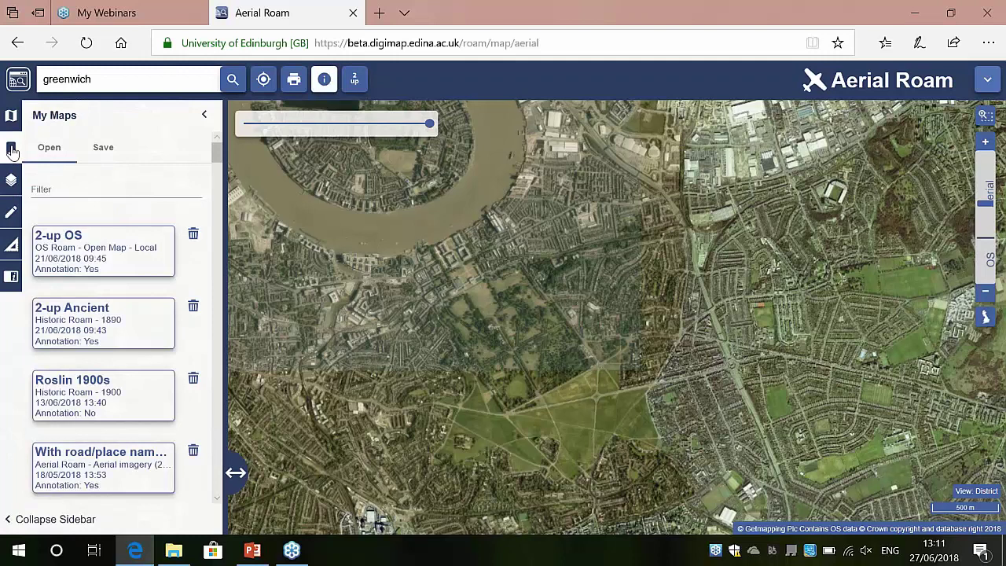
{"action": "left_click", "coordinate": [110, 153]}
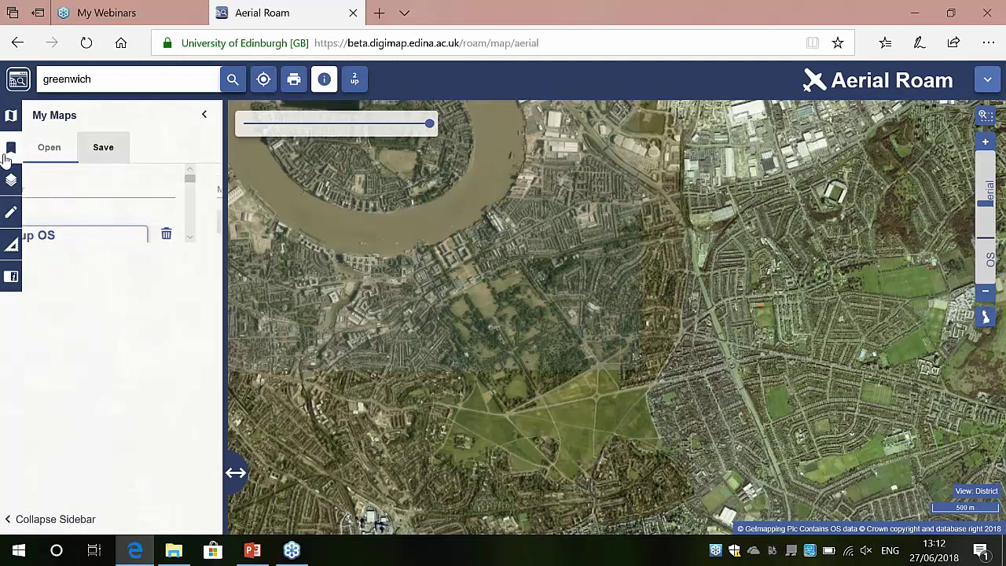
{"action": "left_click", "coordinate": [47, 153]}
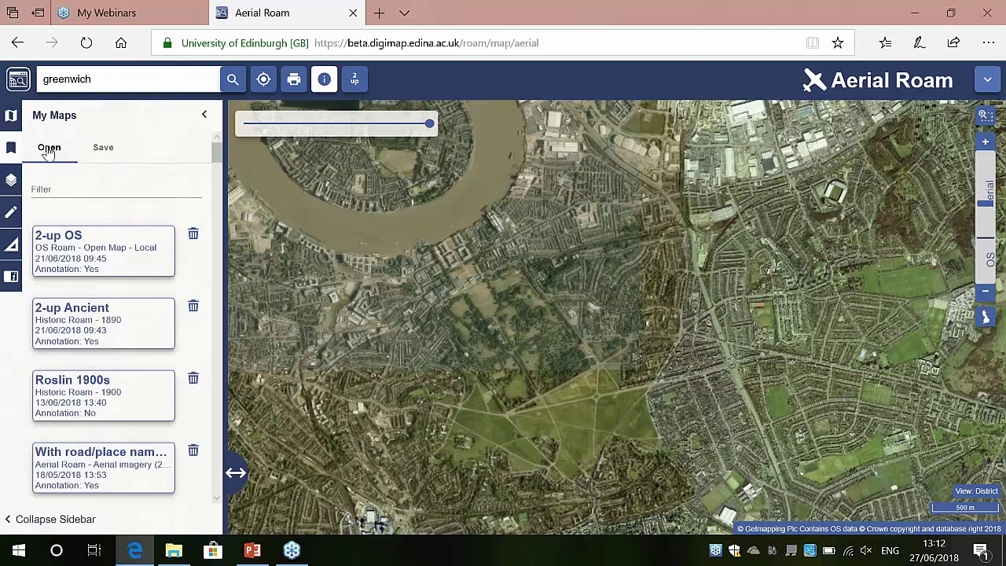
Open the measurement tools and review the distance, area and delete options.
{"action": "left_click", "coordinate": [11, 221]}
{"action": "left_click", "coordinate": [11, 246]}
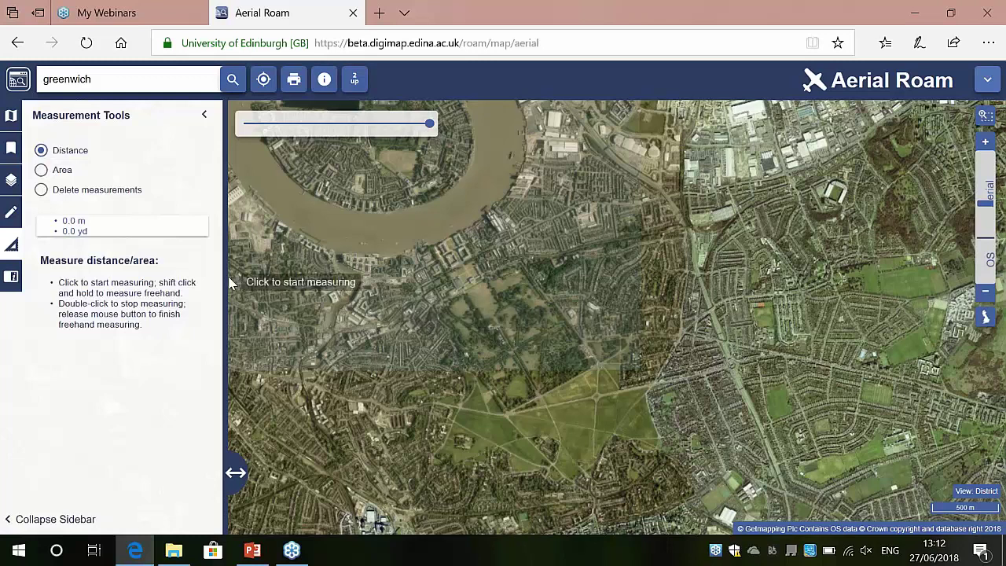
Open the print options for the current map and set the page size to A3.
{"action": "left_click", "coordinate": [294, 81]}
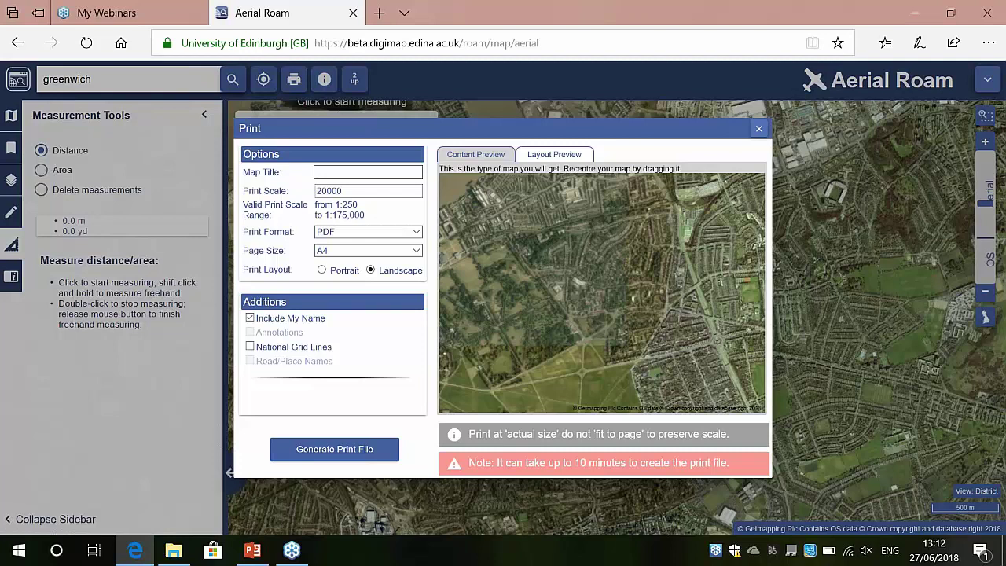
{"action": "left_click", "coordinate": [415, 254]}
{"action": "left_click", "coordinate": [412, 262]}
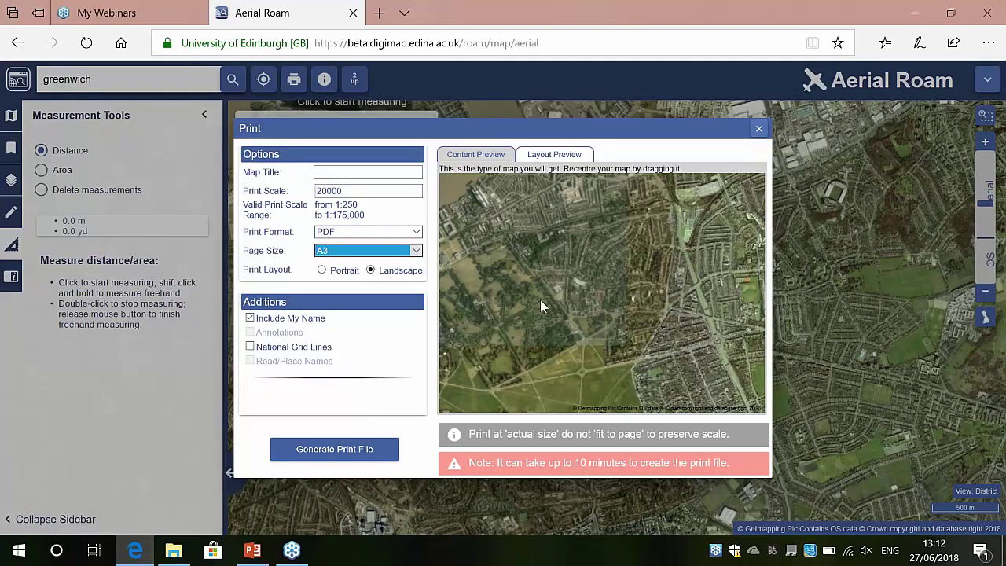
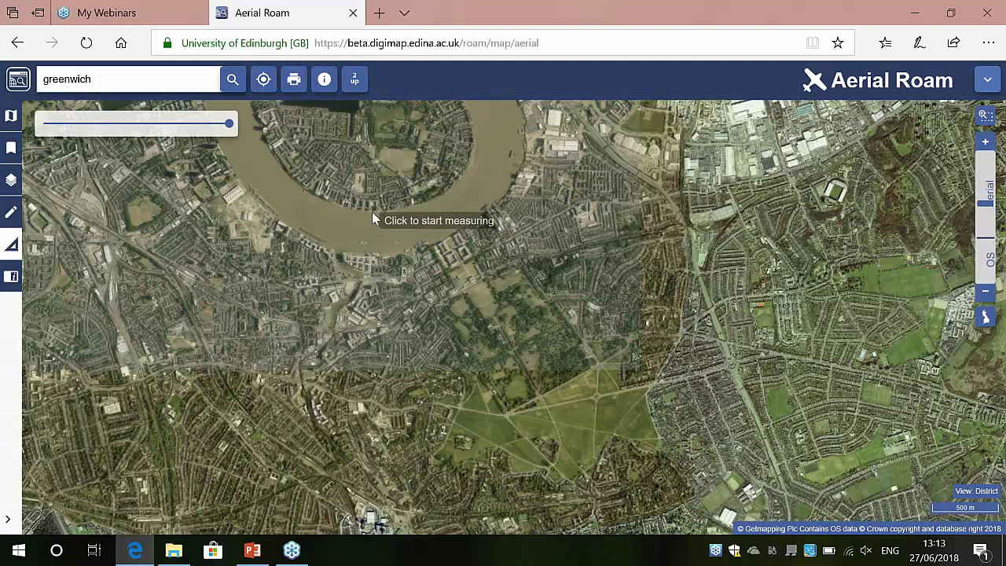
Split the map into a 2-up view and fade the second map's aerial imagery to 30, centring both maps farther south-west.
{"action": "left_click", "coordinate": [354, 80]}
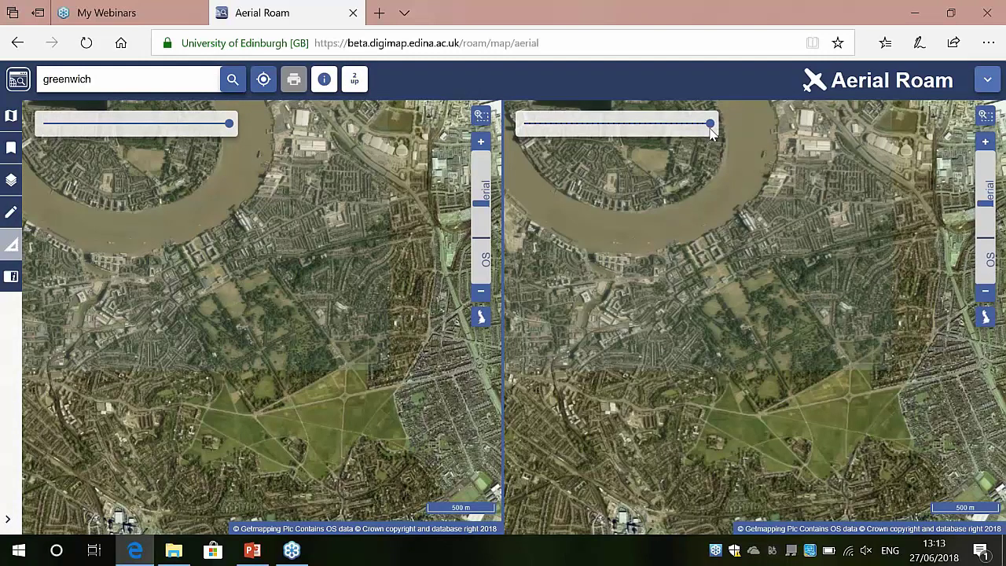
{"action": "left_click_drag", "start_coordinate": [711, 132], "coordinate": [523, 130]}
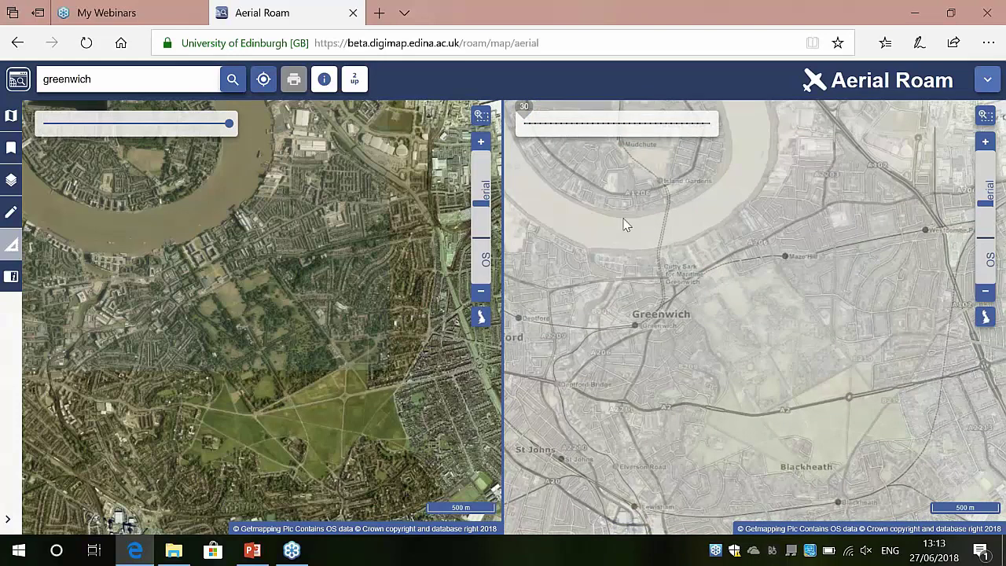
{"action": "left_click_drag", "start_coordinate": [665, 366], "coordinate": [725, 309]}
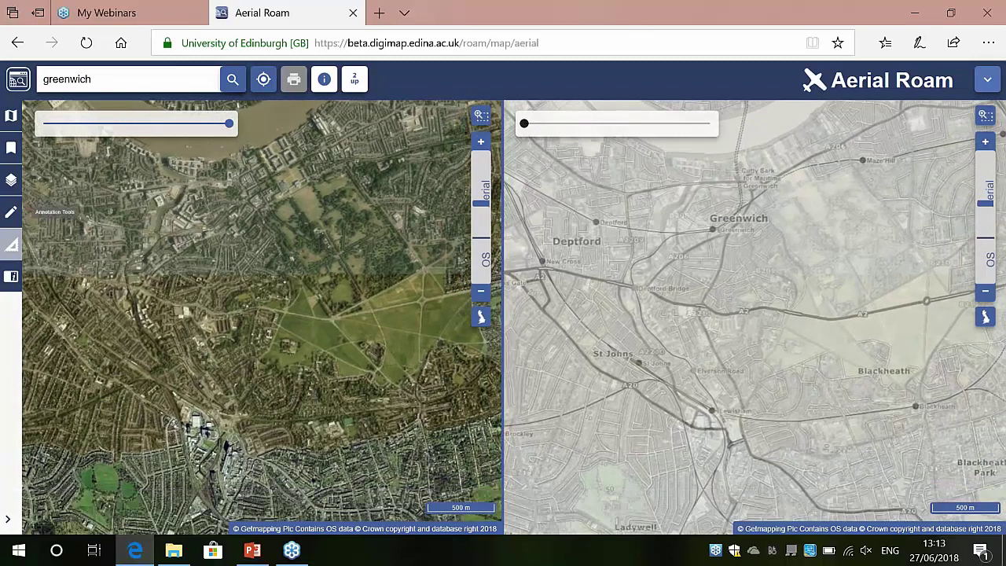
Draw a polygon annotation around the open green land of Blackheath, south of Greenwich Park, on the aerial imagery.
{"action": "left_click", "coordinate": [10, 214]}
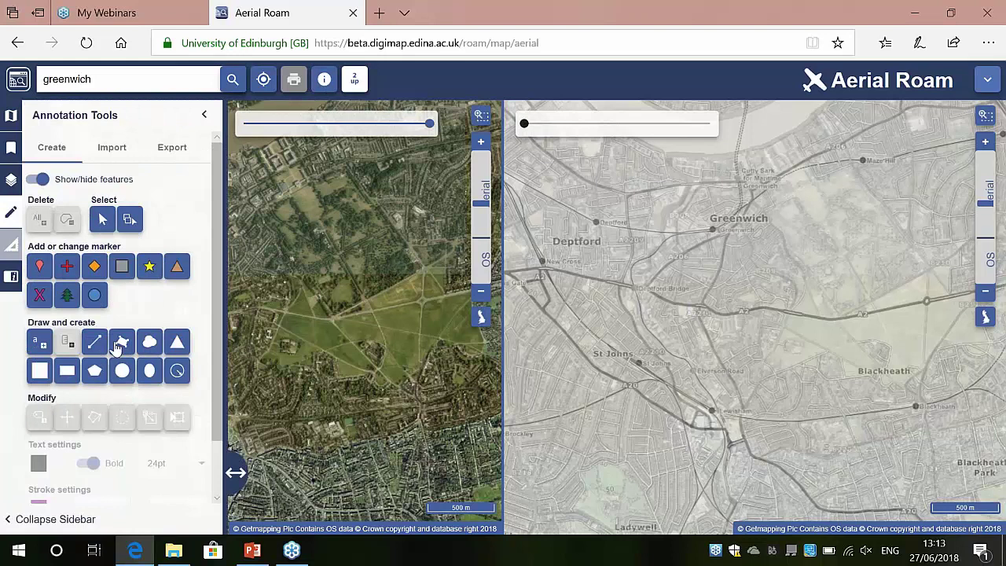
{"action": "left_click", "coordinate": [122, 344]}
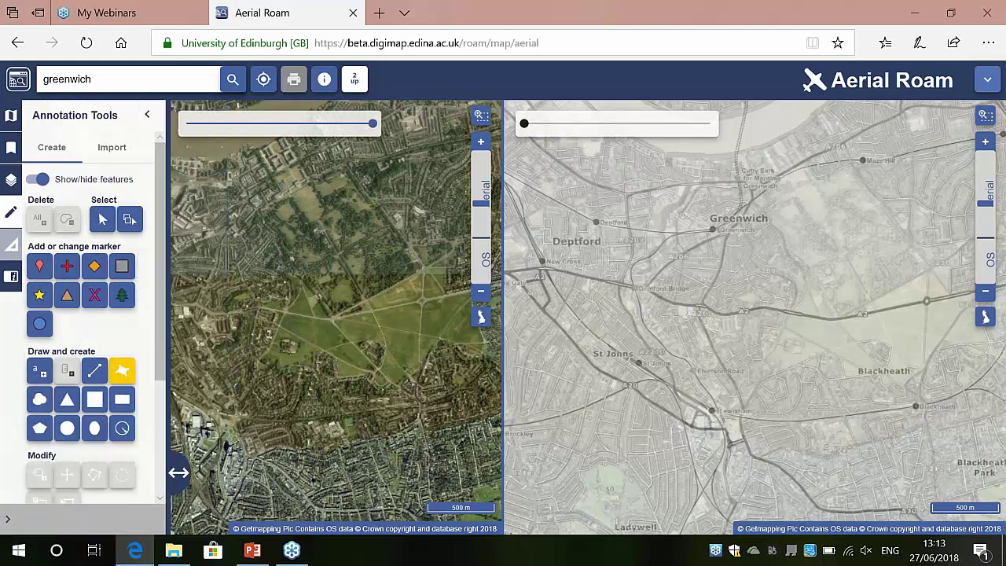
{"action": "left_click", "coordinate": [299, 286]}
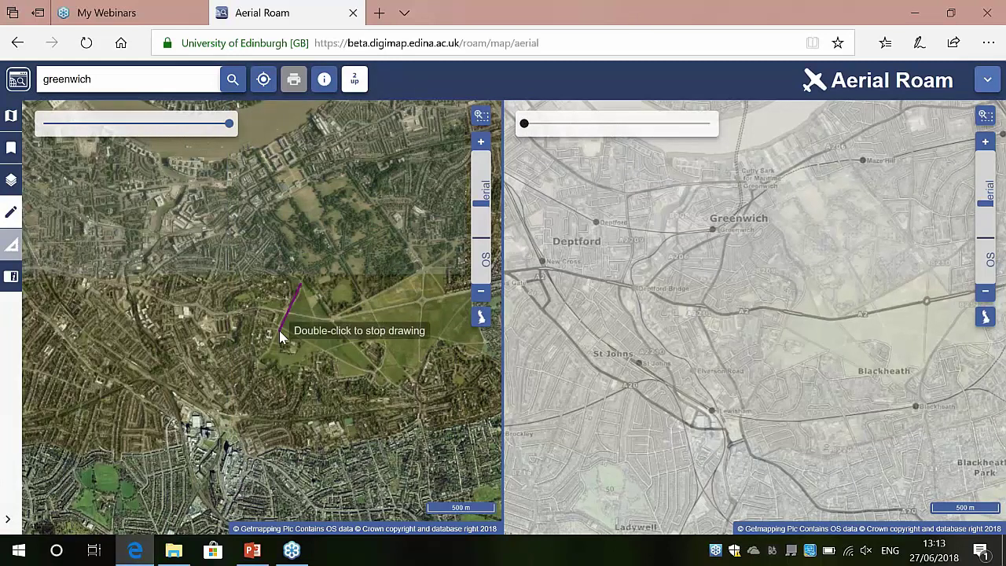
{"action": "left_click", "coordinate": [259, 366]}
{"action": "left_click", "coordinate": [303, 361]}
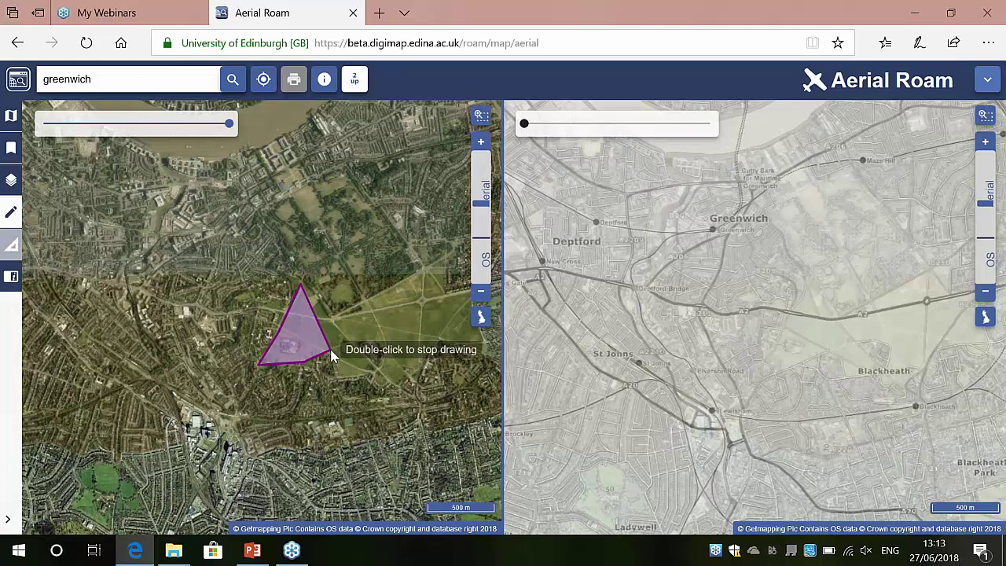
{"action": "left_click", "coordinate": [340, 375]}
{"action": "left_click", "coordinate": [413, 383]}
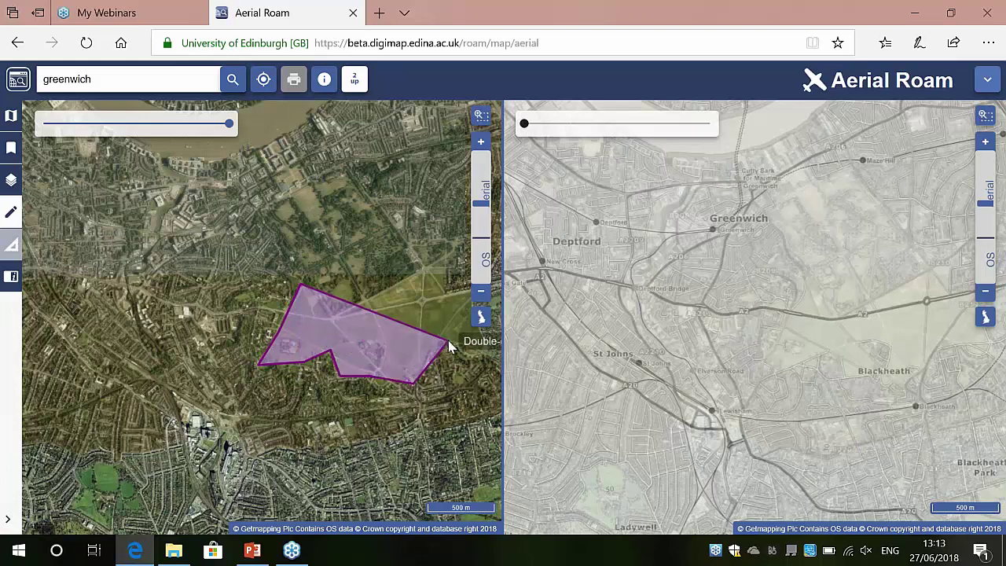
{"action": "left_click", "coordinate": [472, 354]}
{"action": "left_click", "coordinate": [483, 343]}
{"action": "left_click", "coordinate": [472, 293]}
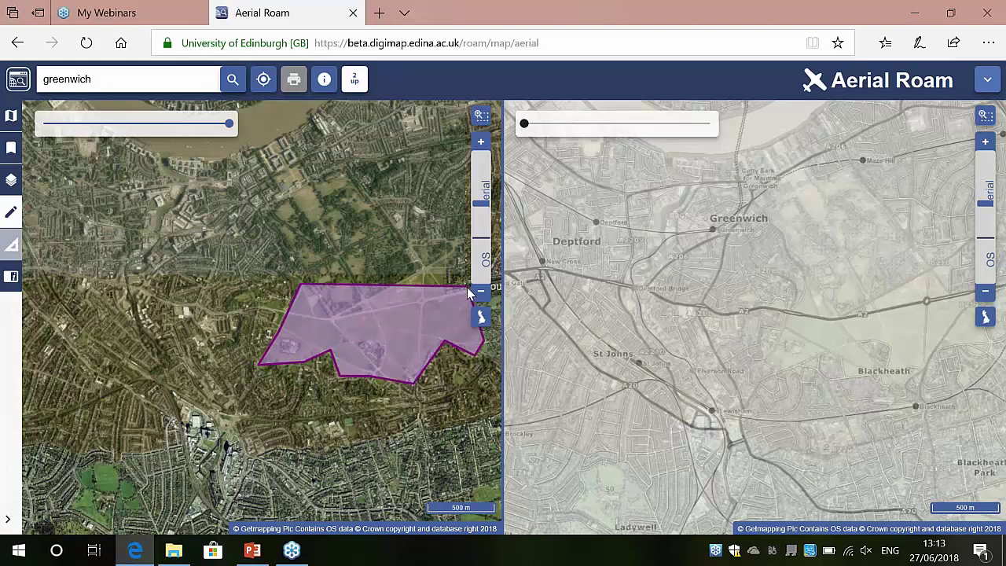
{"action": "left_click", "coordinate": [443, 255]}
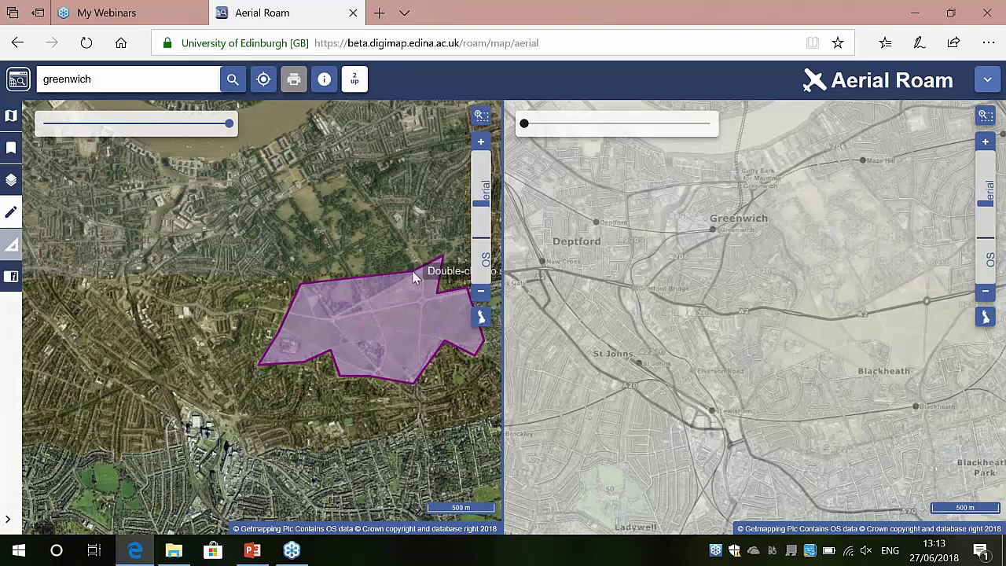
{"action": "double_click", "coordinate": [333, 318]}
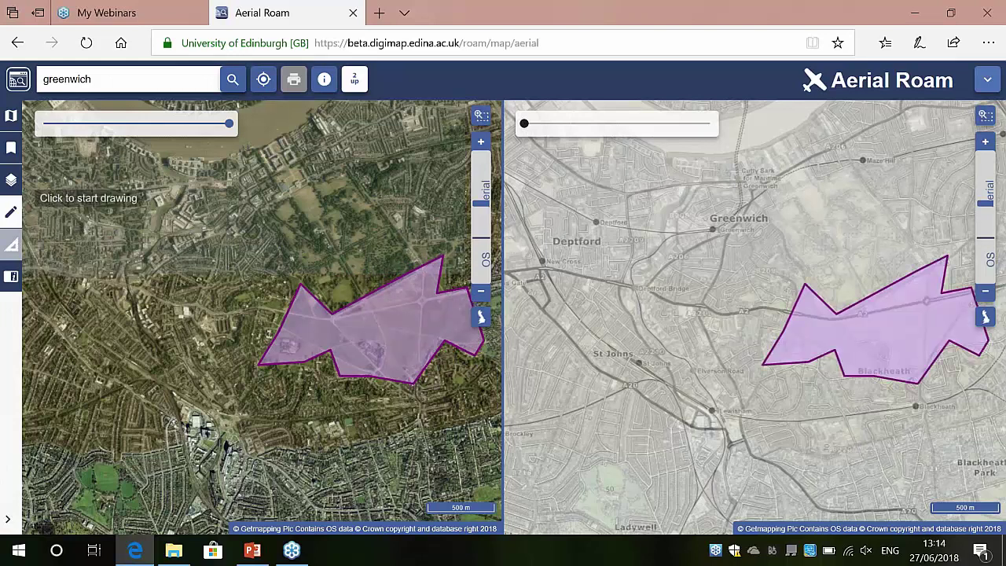
Collapse the annotation tools and slightly raise the imagery opacity on the faded map, leaving the other map at 100.
{"action": "left_click", "coordinate": [11, 218]}
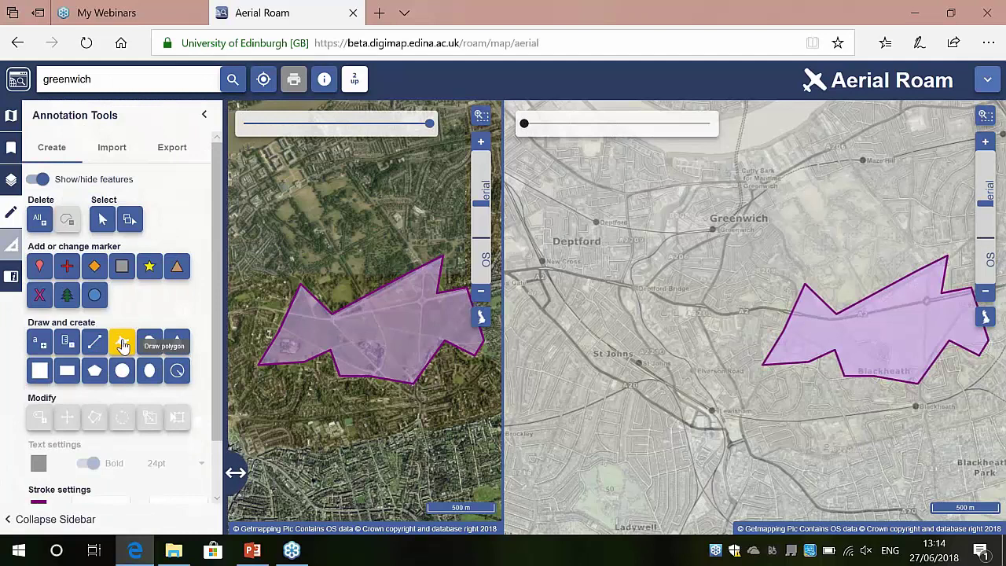
{"action": "left_click", "coordinate": [55, 518]}
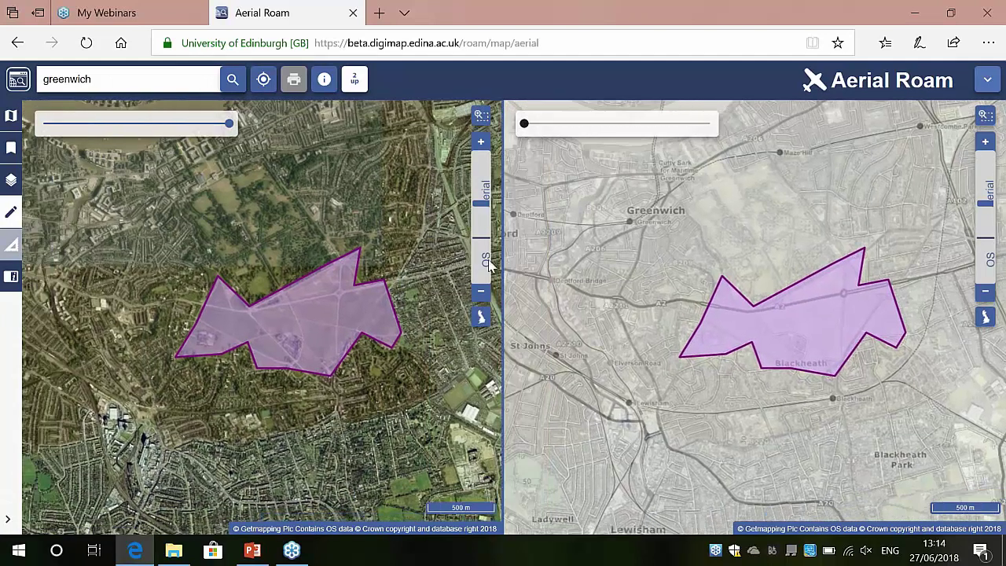
{"action": "mouse_move", "coordinate": [524, 122]}
{"action": "left_mouse_down"}
{"action": "mouse_move", "coordinate": [616, 136]}
{"action": "mouse_move", "coordinate": [532, 136]}
{"action": "left_mouse_up"}
{"action": "left_click_drag", "start_coordinate": [228, 125], "coordinate": [267, 134]}
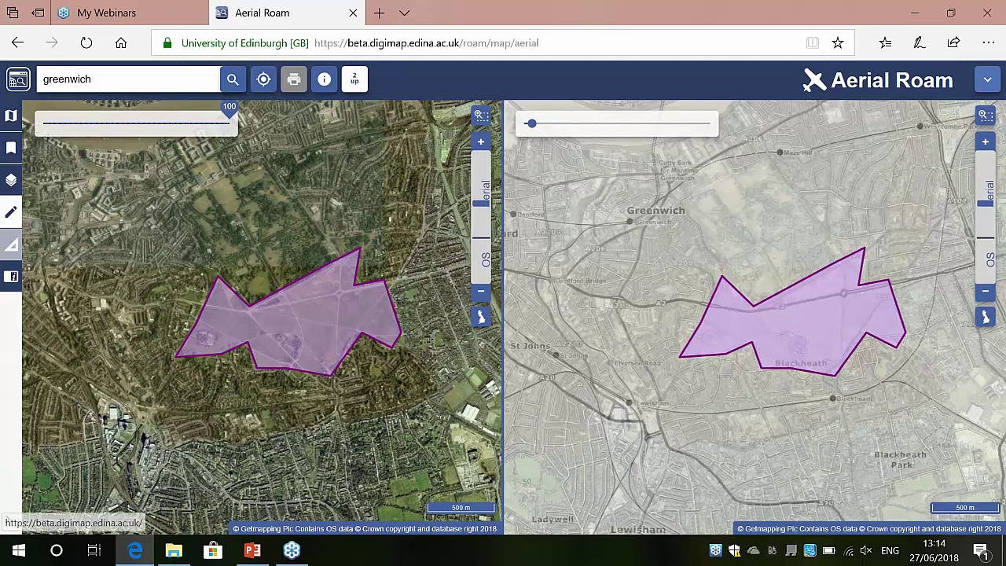
Return to the Digimap home page and open Data Download for the Aerial collection.
{"action": "left_click", "coordinate": [20, 81]}
{"action": "left_click", "coordinate": [420, 337]}
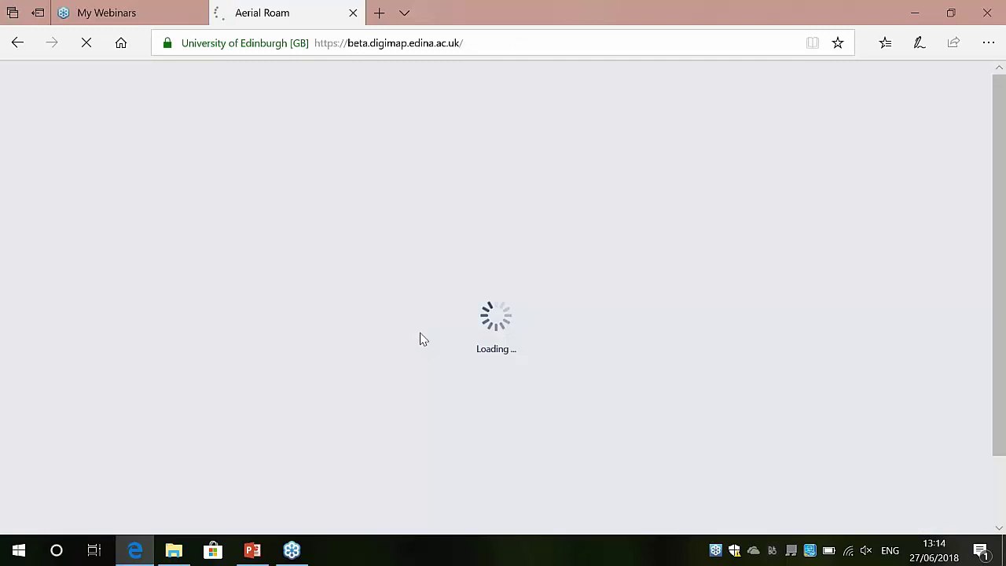
{"action": "scroll", "coordinate": [245, 392], "scroll_direction": "down", "scroll_amount": 1}
{"action": "scroll", "coordinate": [245, 392], "scroll_direction": "down", "scroll_amount": 2}
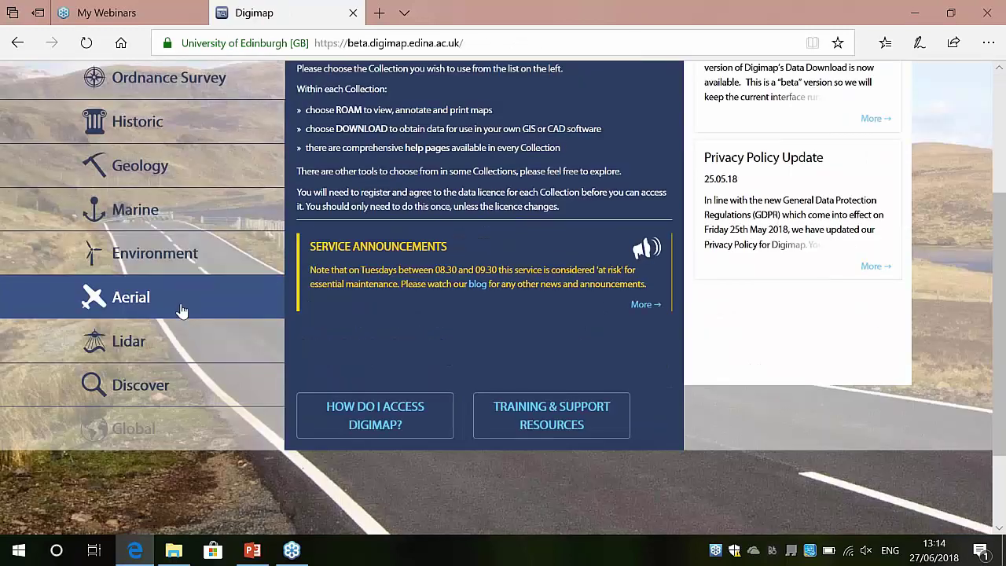
{"action": "left_click", "coordinate": [180, 311]}
{"action": "left_click", "coordinate": [394, 195]}
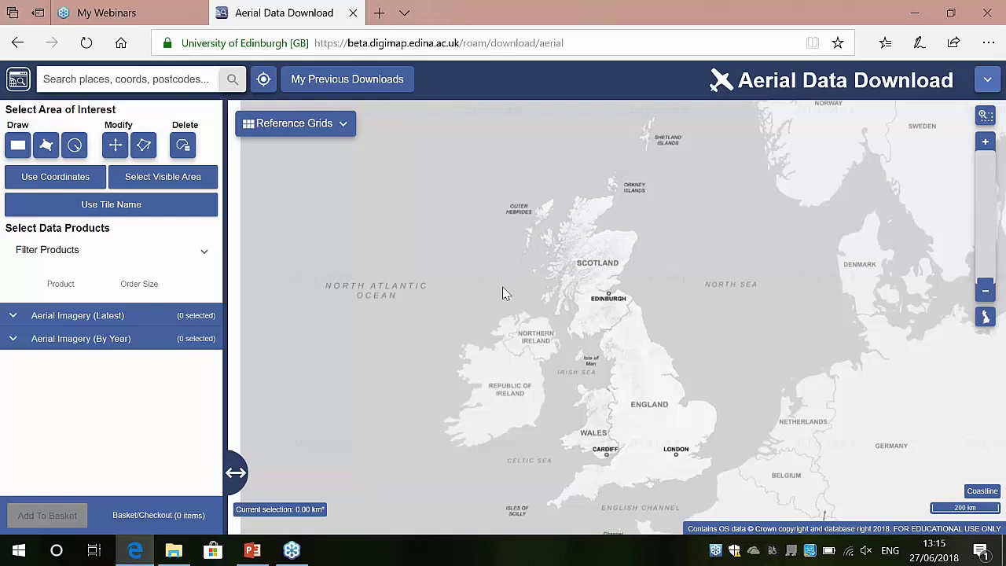
Search for "greenwich", go to the Greenwich place result and close the results list.
{"action": "left_click", "coordinate": [158, 85]}
{"action": "type", "text": "greenwich"}
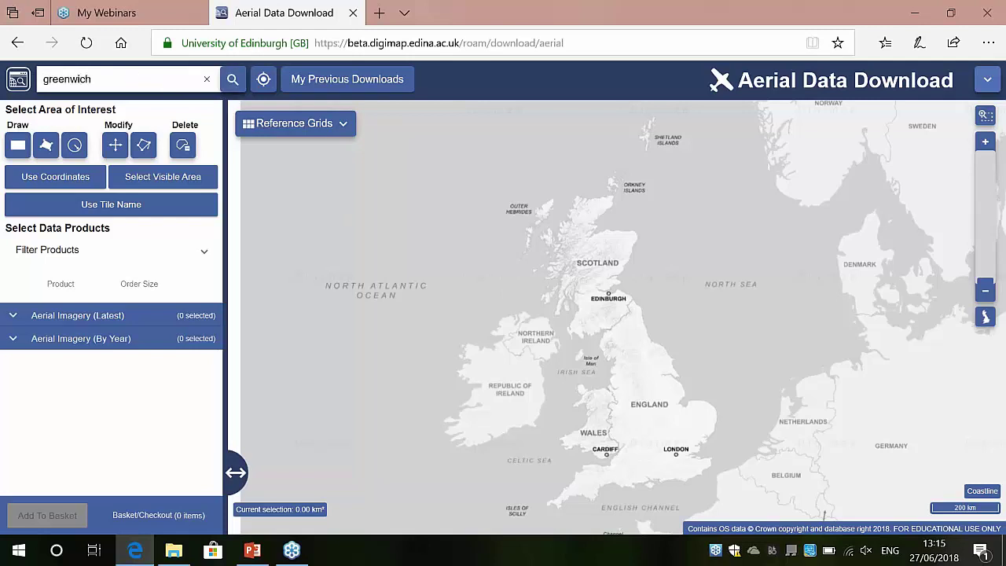
{"action": "key", "text": "Return"}
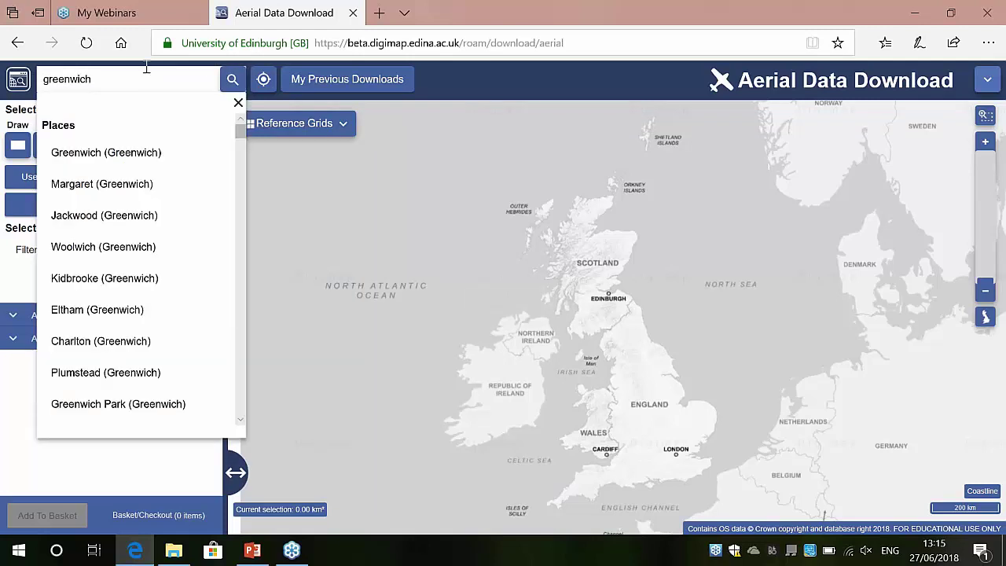
{"action": "key", "text": "Down"}
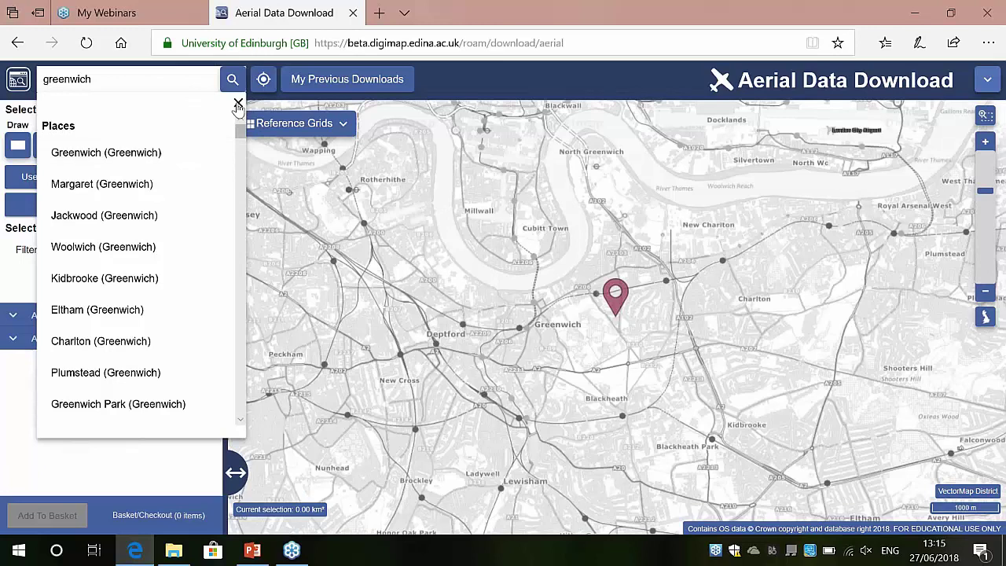
{"action": "key", "text": "Return"}
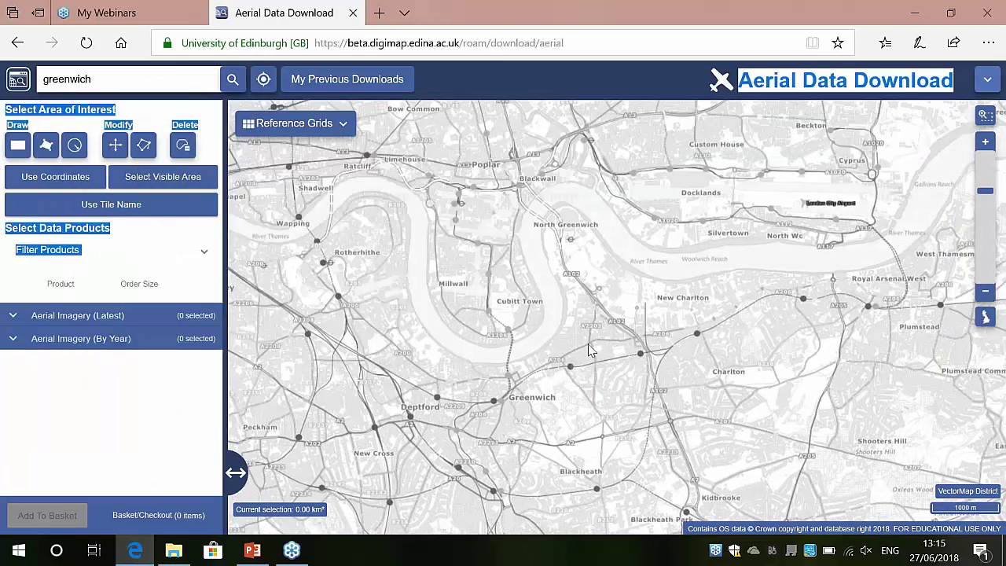
{"action": "key", "text": "ctrl+a"}
{"action": "left_click", "coordinate": [590, 79]}
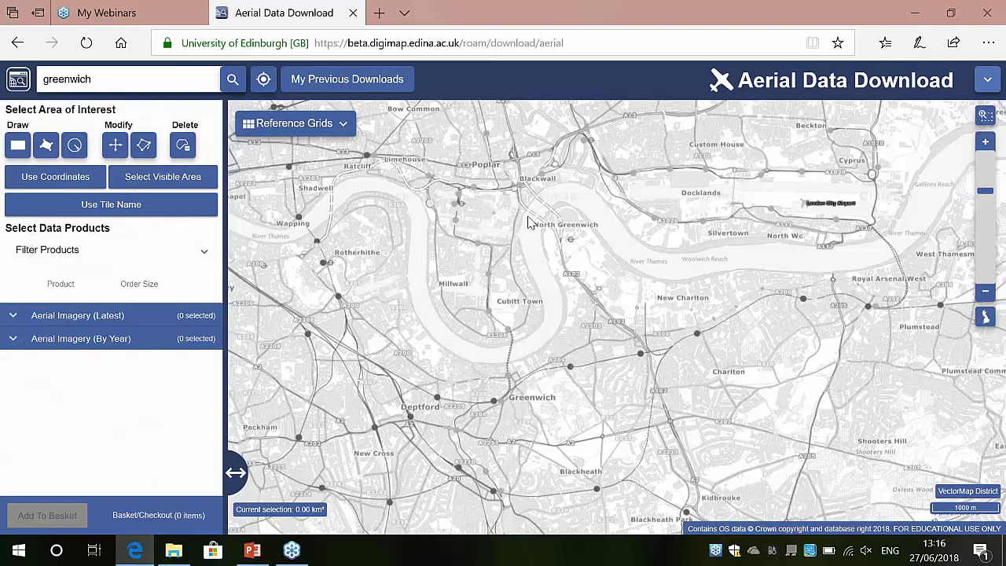
Draw a polygon area of interest of about 10 km² around Greenwich and North Greenwich, following the River Thames along its northern edge.
{"action": "left_click", "coordinate": [47, 149]}
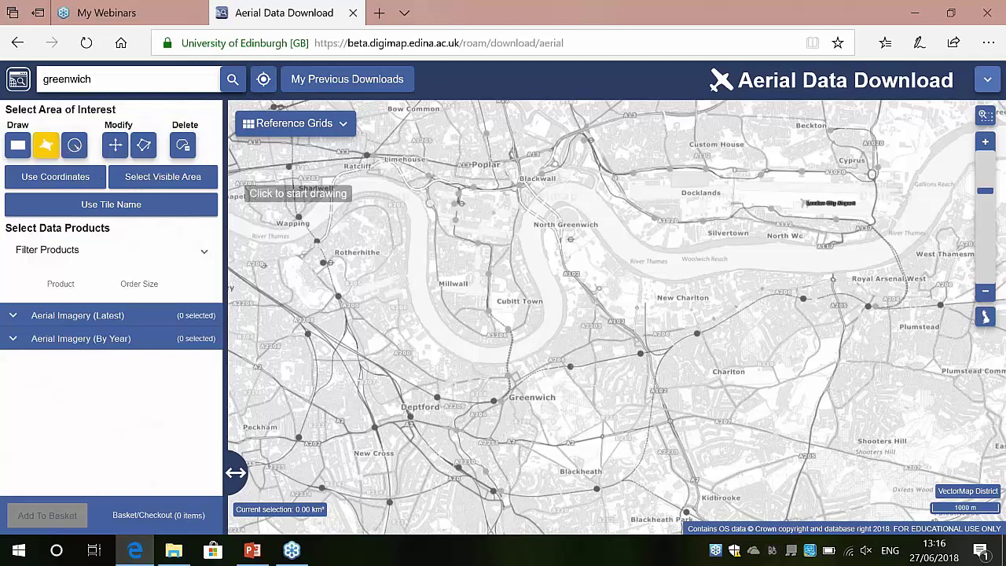
{"action": "left_click", "coordinate": [431, 318]}
{"action": "left_click", "coordinate": [494, 350]}
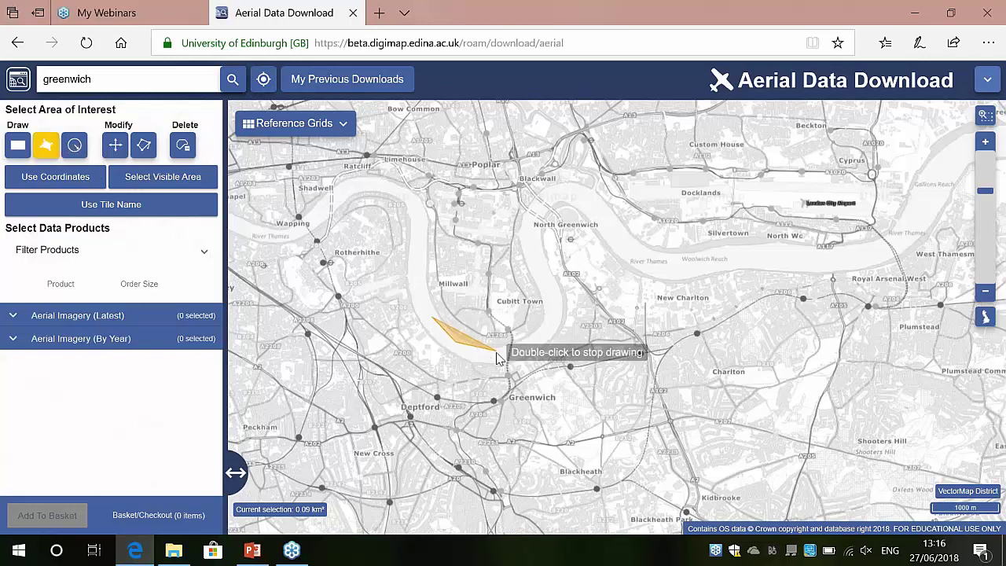
{"action": "left_click", "coordinate": [531, 339]}
{"action": "left_click", "coordinate": [555, 315]}
{"action": "left_click", "coordinate": [532, 232]}
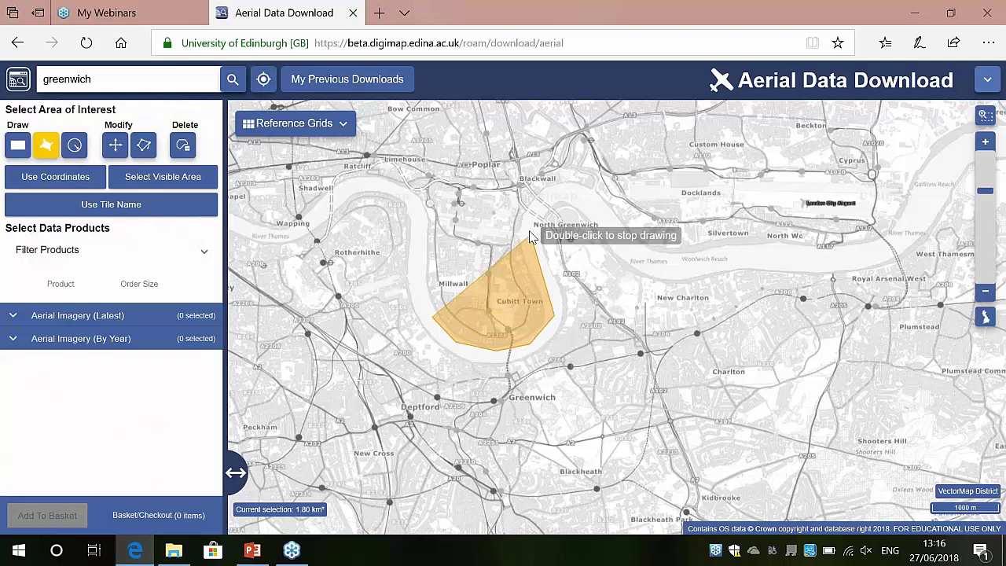
{"action": "left_click", "coordinate": [571, 193]}
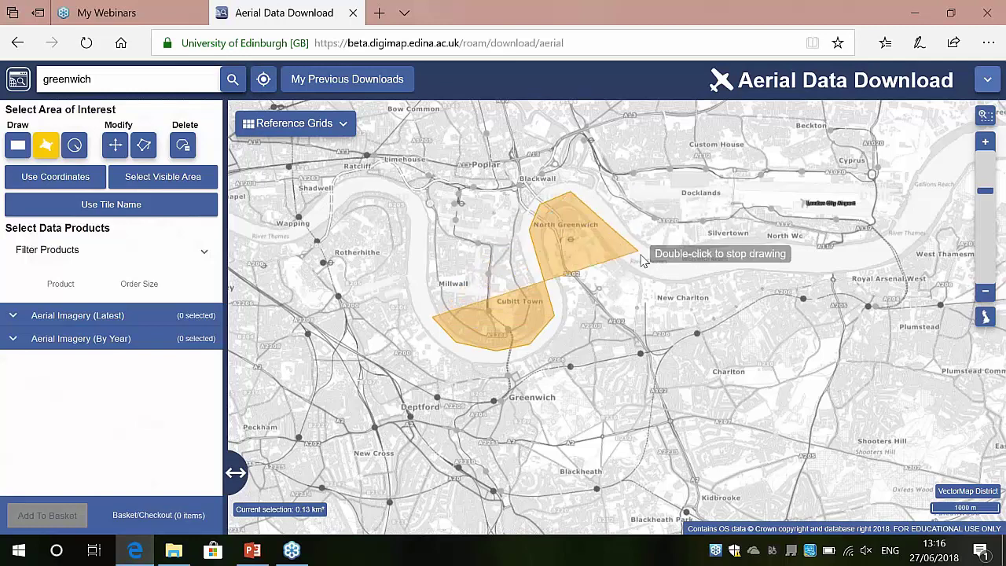
{"action": "left_click", "coordinate": [669, 275]}
{"action": "left_click", "coordinate": [675, 455]}
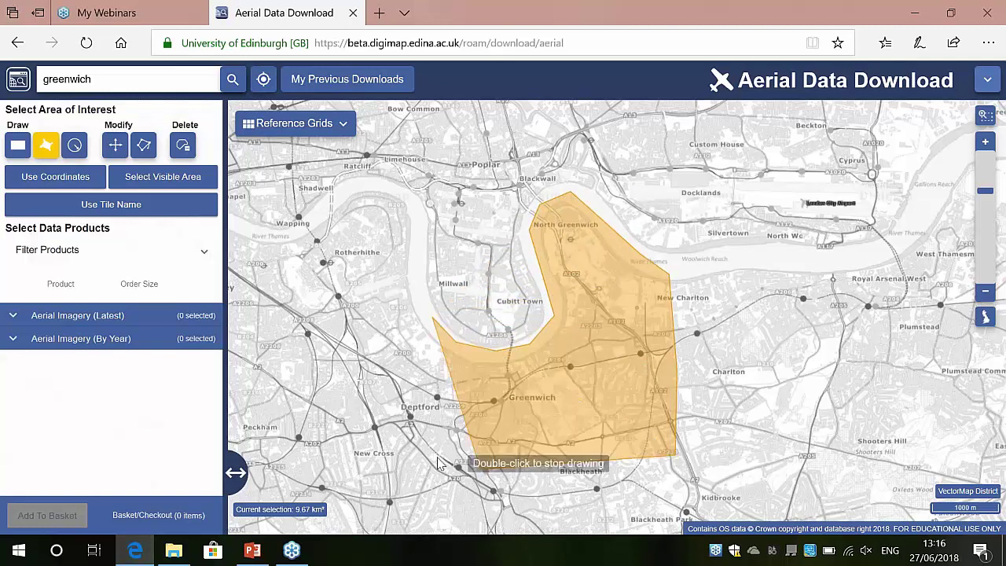
{"action": "double_click", "coordinate": [433, 457]}
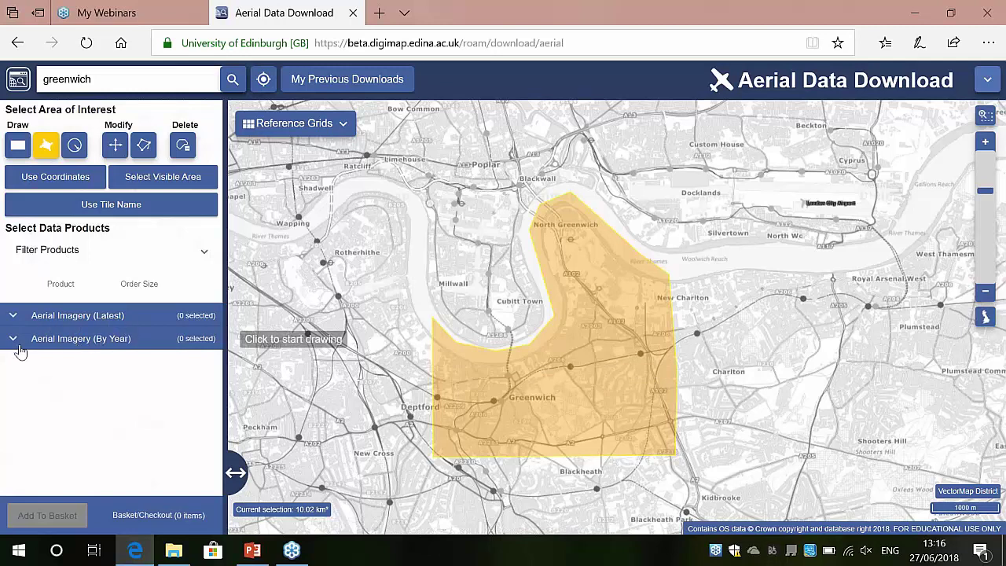
Expand the Latest and By Year aerial imagery products and show the tile grid for the latest High Resolution (25cm) imagery.
{"action": "left_click", "coordinate": [13, 317]}
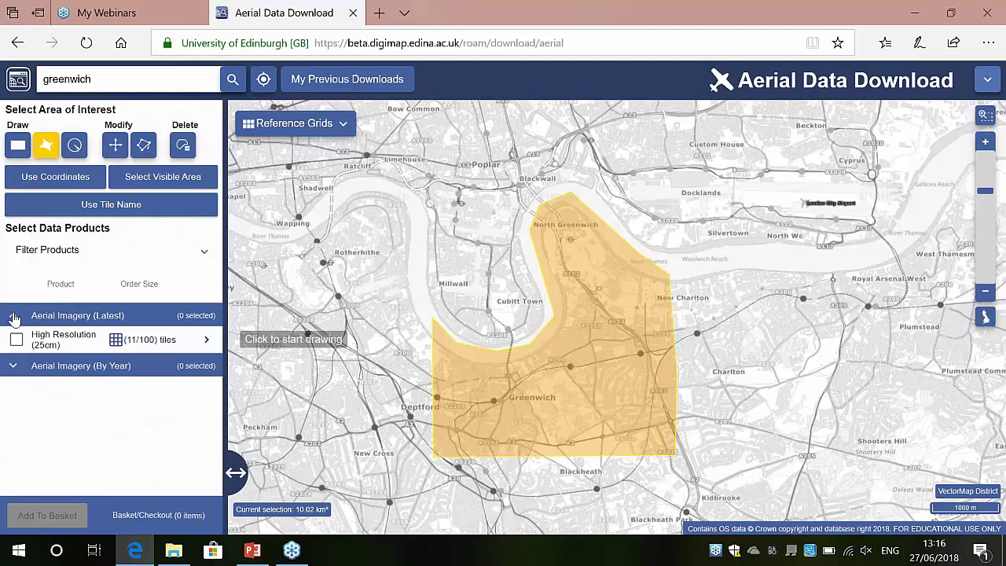
{"action": "left_click", "coordinate": [14, 371]}
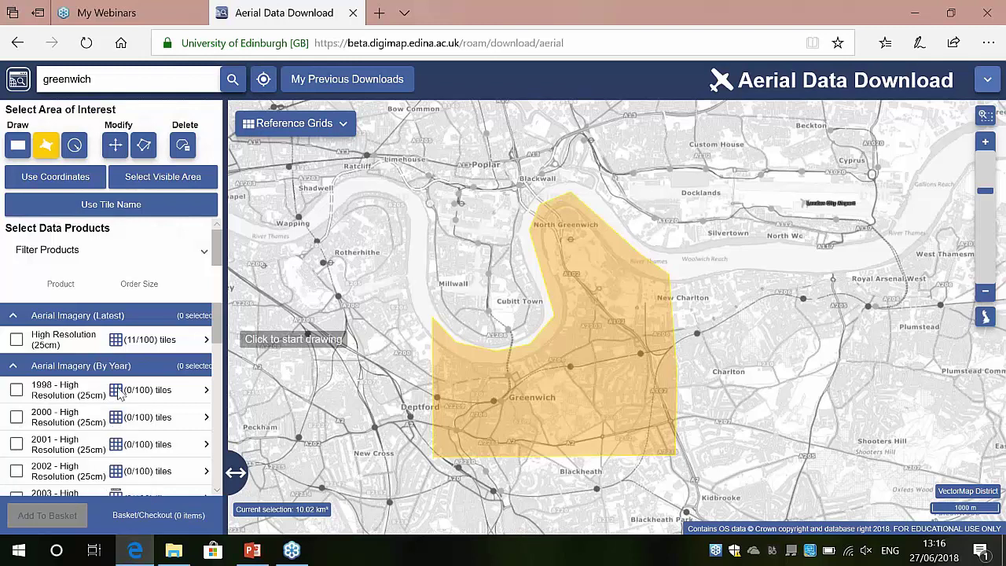
{"action": "left_click", "coordinate": [115, 340]}
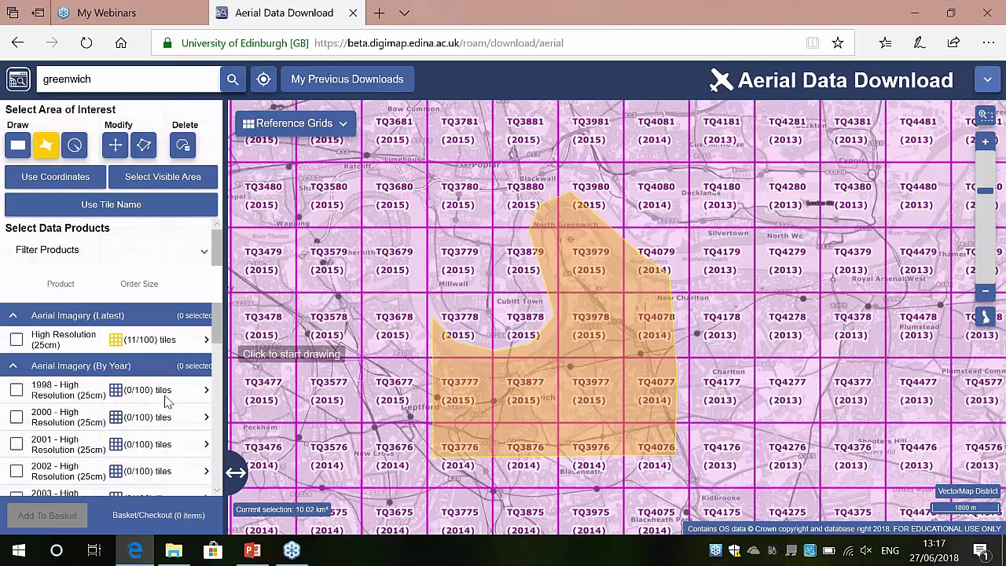
Hide the latest imagery's tile grid and check the availability grid for the 2016 High Resolution (25cm) imagery.
{"action": "scroll", "coordinate": [153, 354], "scroll_direction": "down", "scroll_amount": 1}
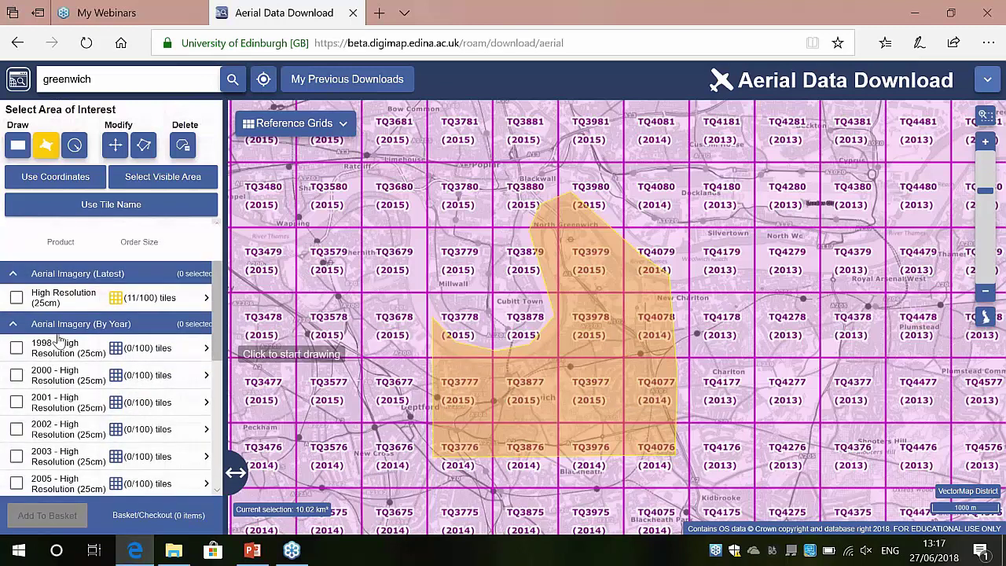
{"action": "scroll", "coordinate": [136, 345], "scroll_direction": "down", "scroll_amount": 1}
{"action": "scroll", "coordinate": [136, 346], "scroll_direction": "up", "scroll_amount": 1}
{"action": "left_click", "coordinate": [116, 299]}
{"action": "left_click_drag", "start_coordinate": [220, 325], "coordinate": [220, 455]}
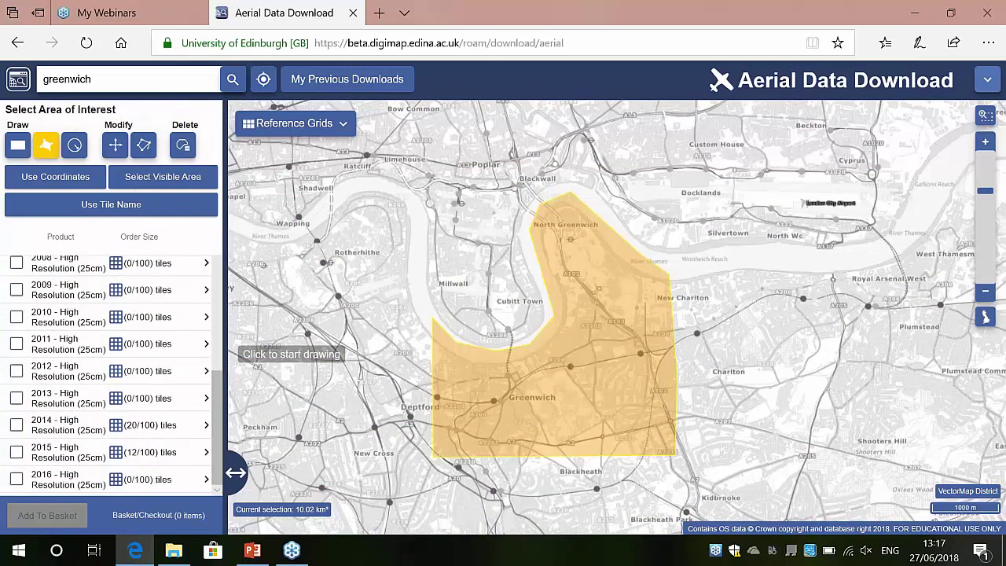
{"action": "left_click", "coordinate": [116, 479]}
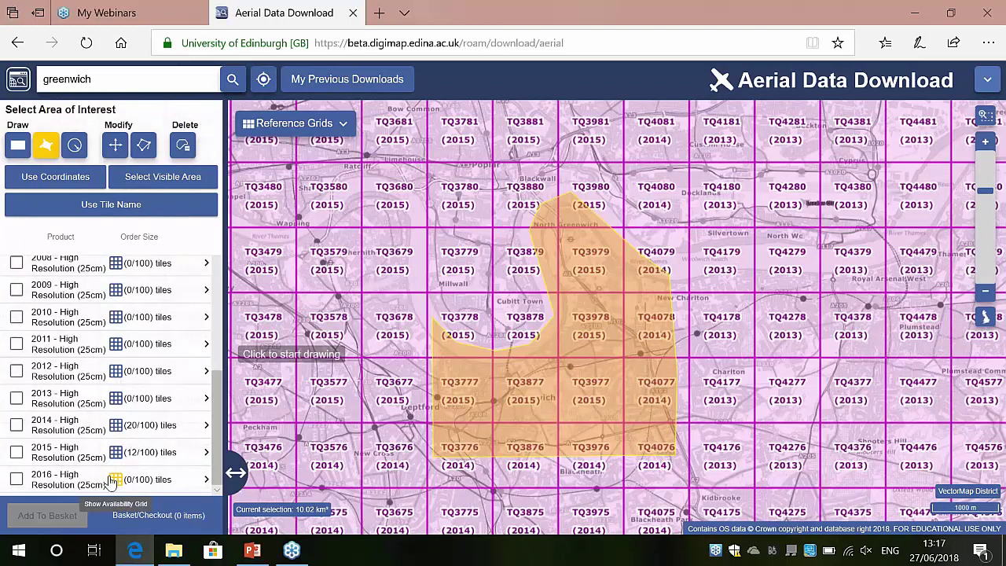
{"action": "left_click", "coordinate": [115, 481]}
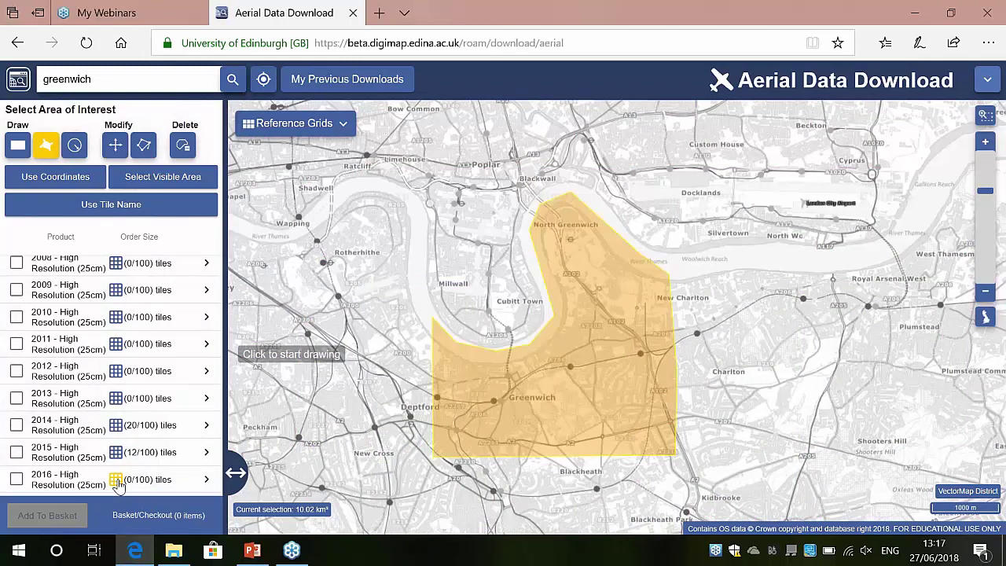
Compare the availability grids of the 2015, 2014, 2013 and 2012 High Resolution (25cm) imagery across the wider London area.
{"action": "scroll", "coordinate": [497, 408], "scroll_direction": "down", "scroll_amount": 2}
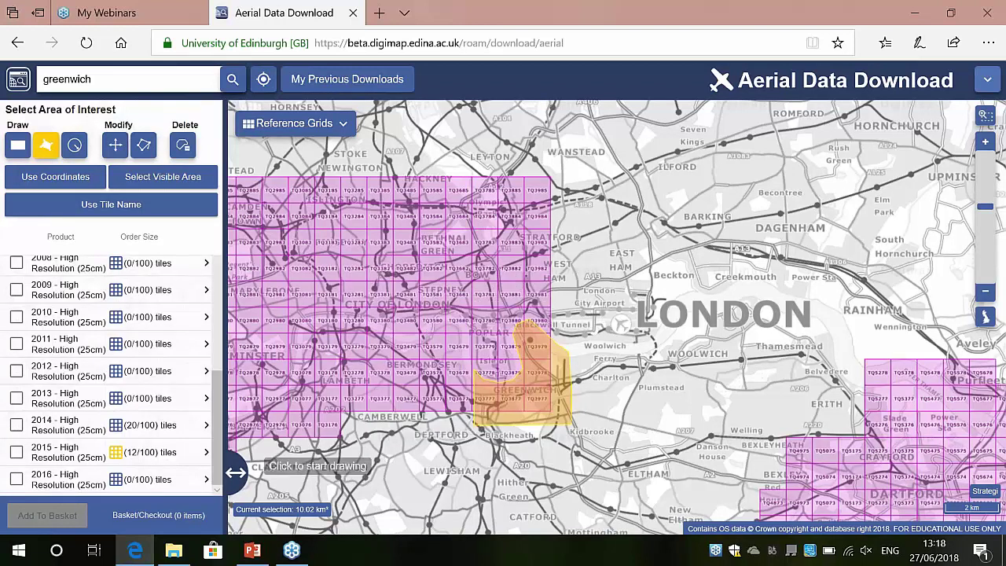
{"action": "left_click", "coordinate": [115, 428]}
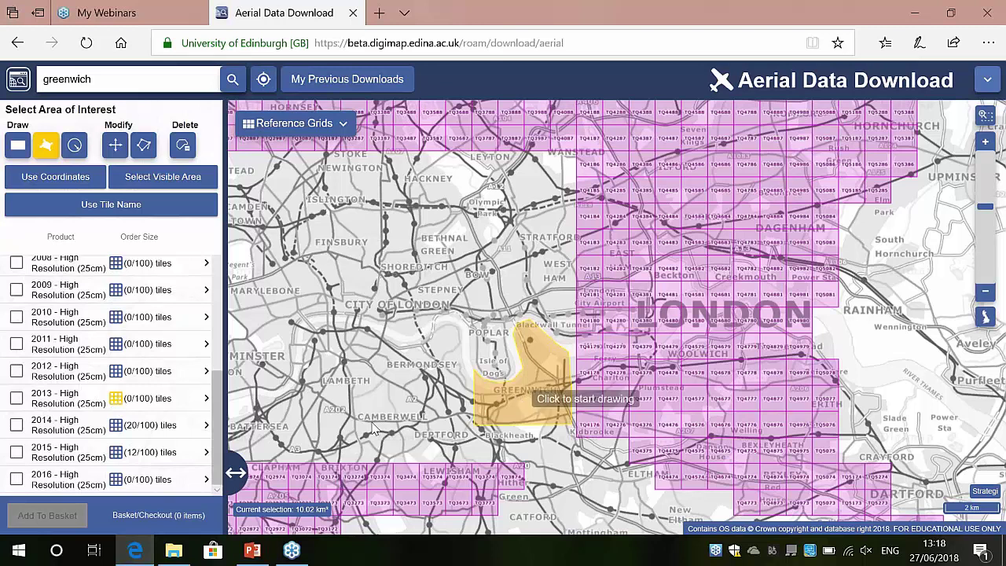
{"action": "left_click", "coordinate": [115, 452]}
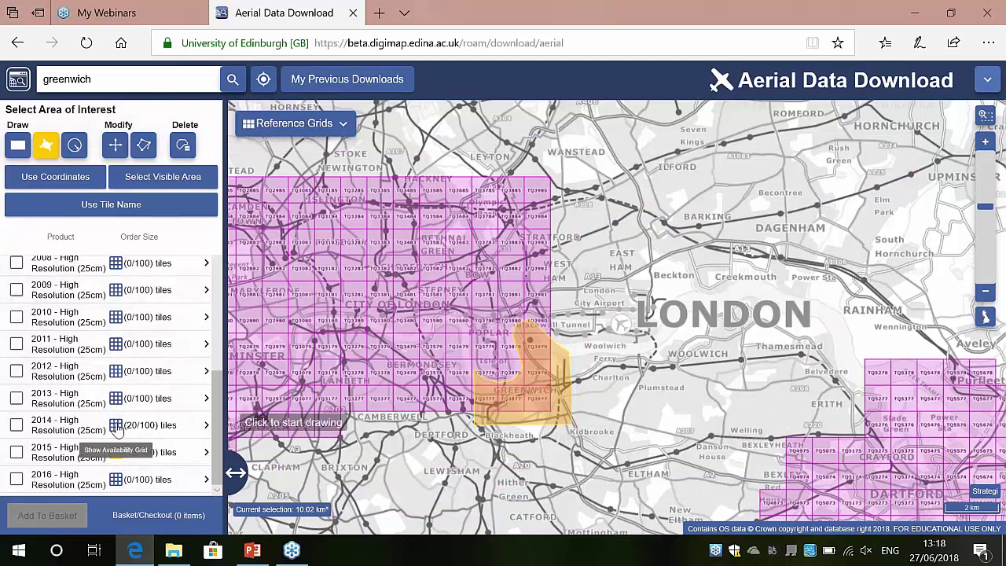
{"action": "left_click", "coordinate": [115, 425]}
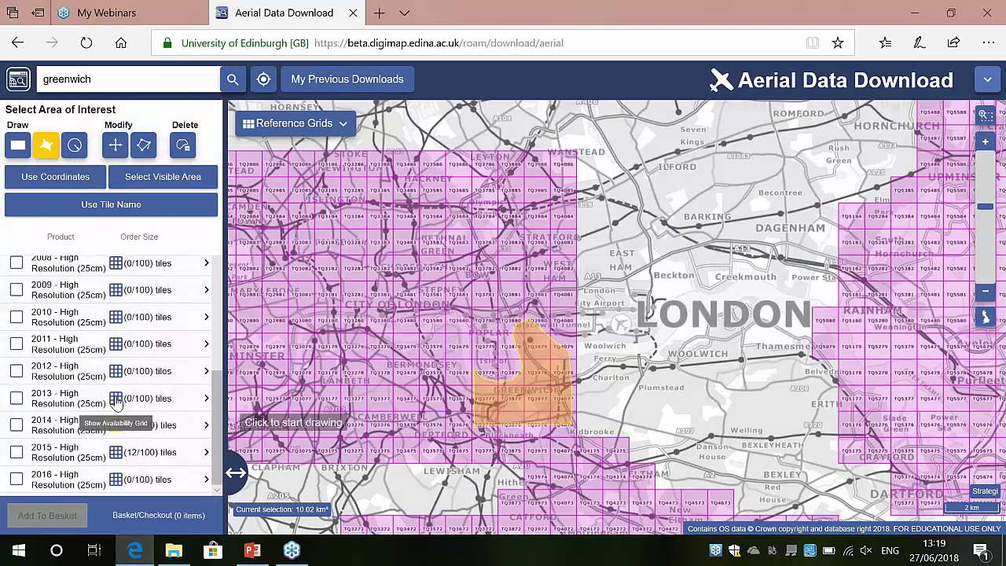
{"action": "left_click", "coordinate": [116, 399]}
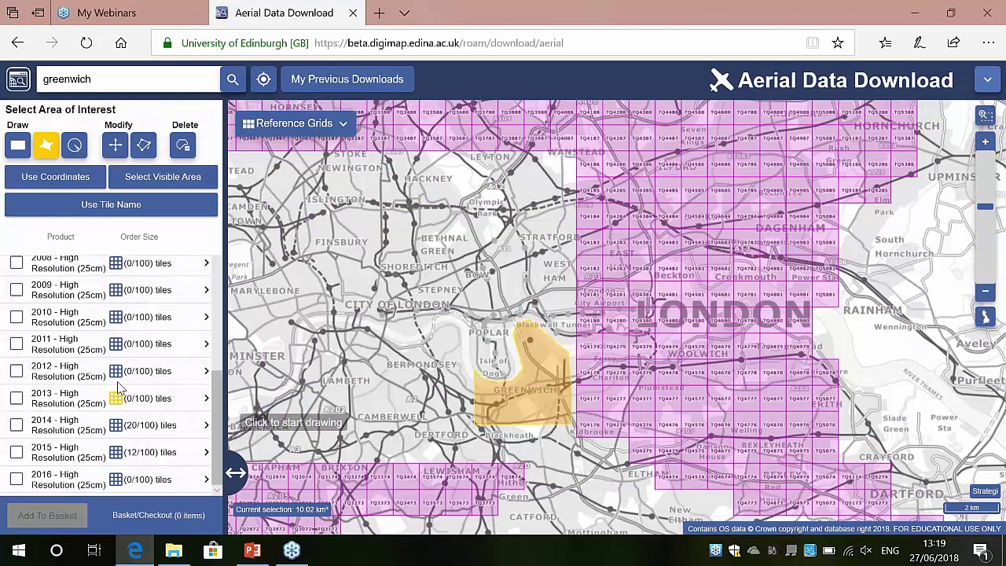
{"action": "left_click", "coordinate": [116, 371]}
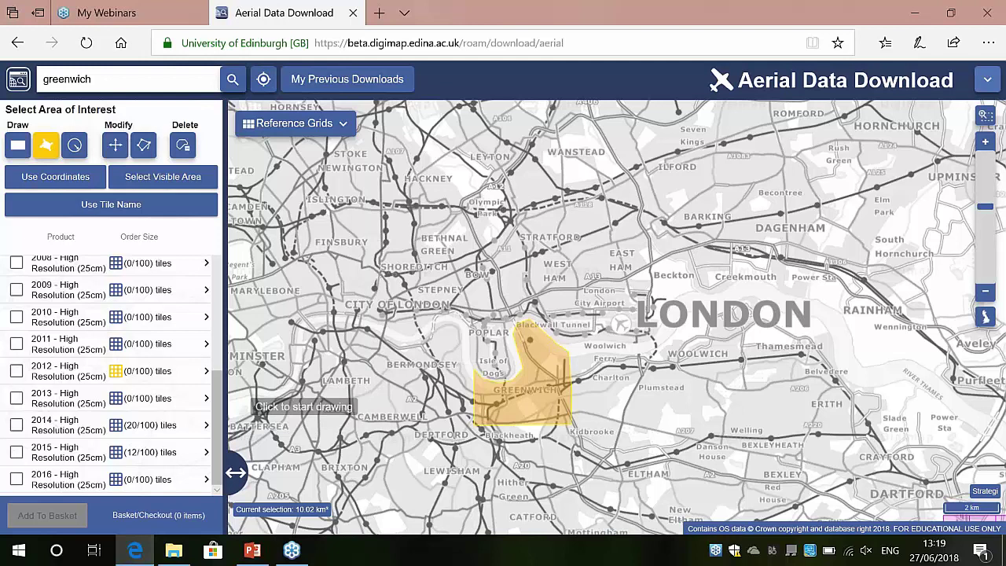
Select the latest High Resolution (25cm) imagery for download, check its tile grid and hide the grid again.
{"action": "scroll", "coordinate": [220, 408], "scroll_direction": "up", "scroll_amount": 5}
{"action": "left_click", "coordinate": [16, 320]}
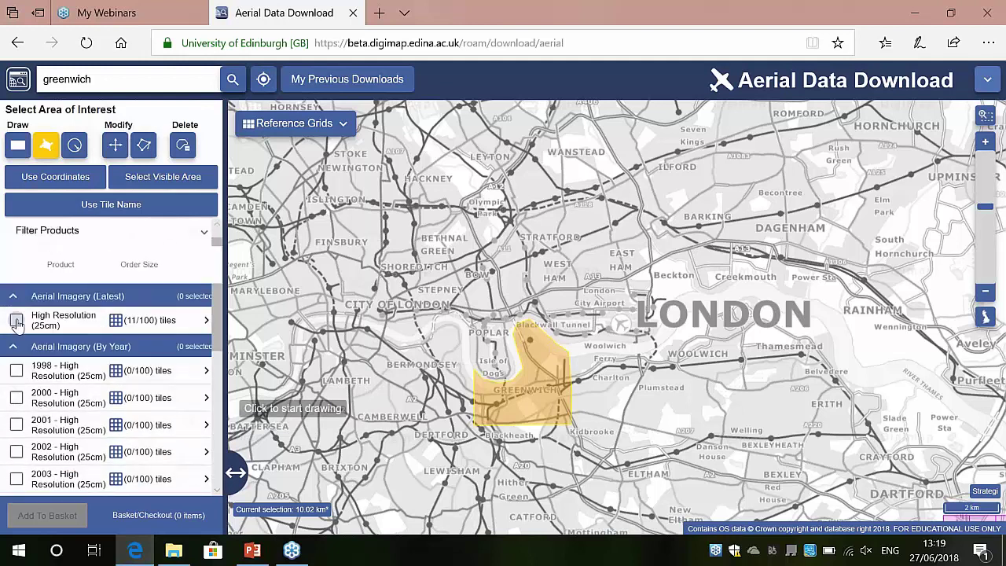
{"action": "left_click", "coordinate": [116, 320]}
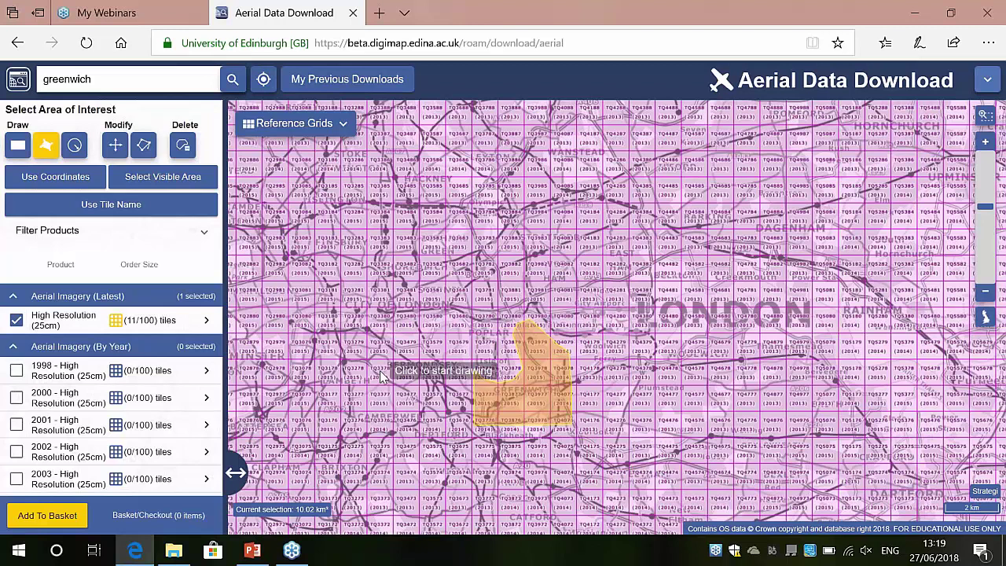
{"action": "left_click", "coordinate": [116, 320]}
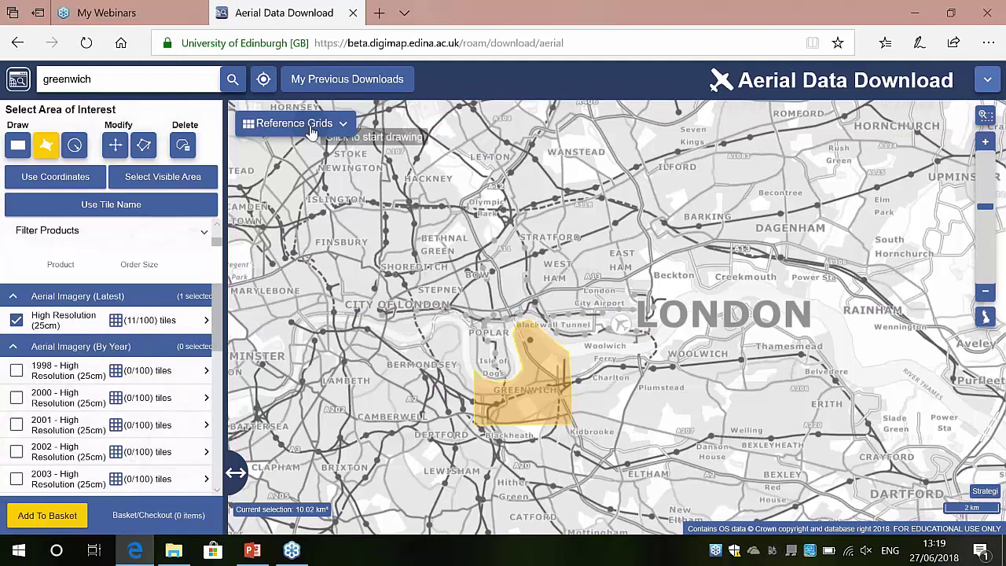
Overlay the 10 km reference grid on the London map.
{"action": "left_click", "coordinate": [311, 126]}
{"action": "left_click", "coordinate": [375, 259]}
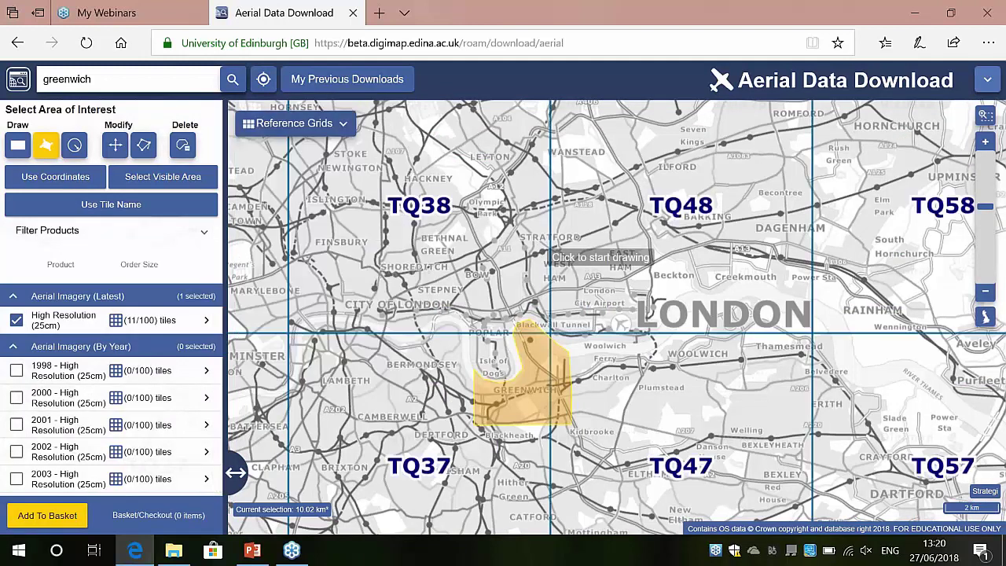
{"action": "scroll", "coordinate": [526, 323], "scroll_direction": "down", "scroll_amount": 1}
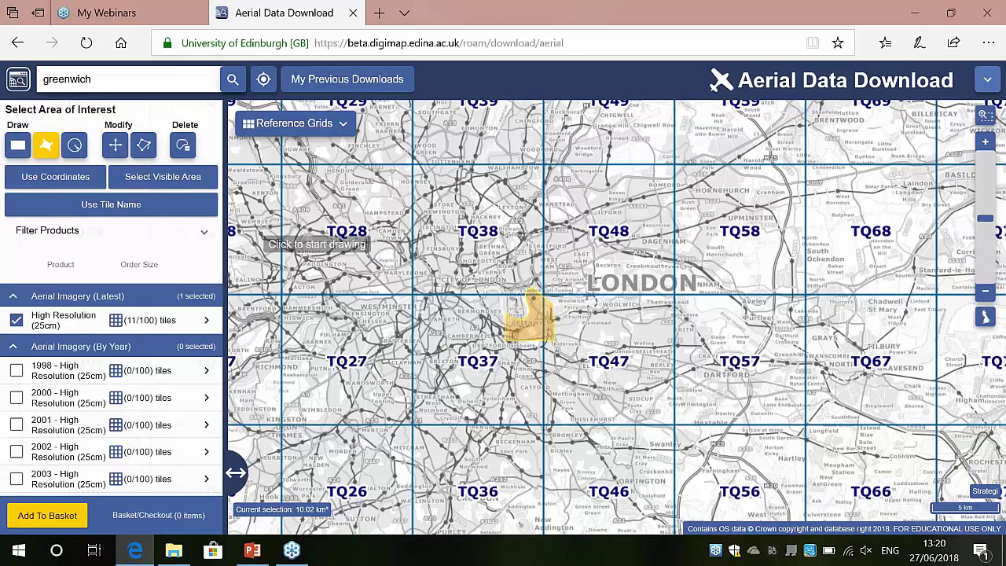
Replace the area of interest with the Ordnance Survey tile tq27 by entering its tile name.
{"action": "left_click", "coordinate": [104, 206]}
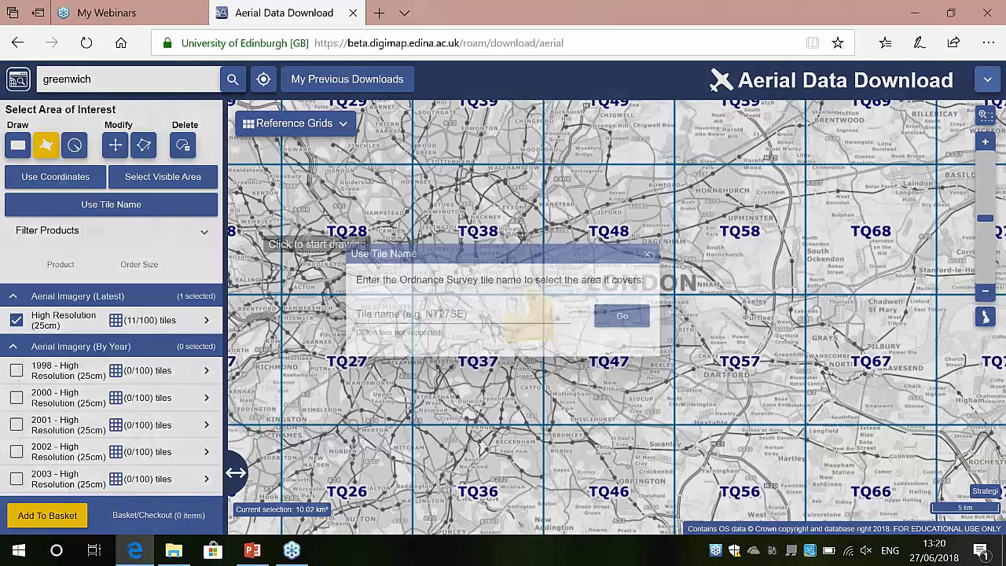
{"action": "type", "text": "t"}
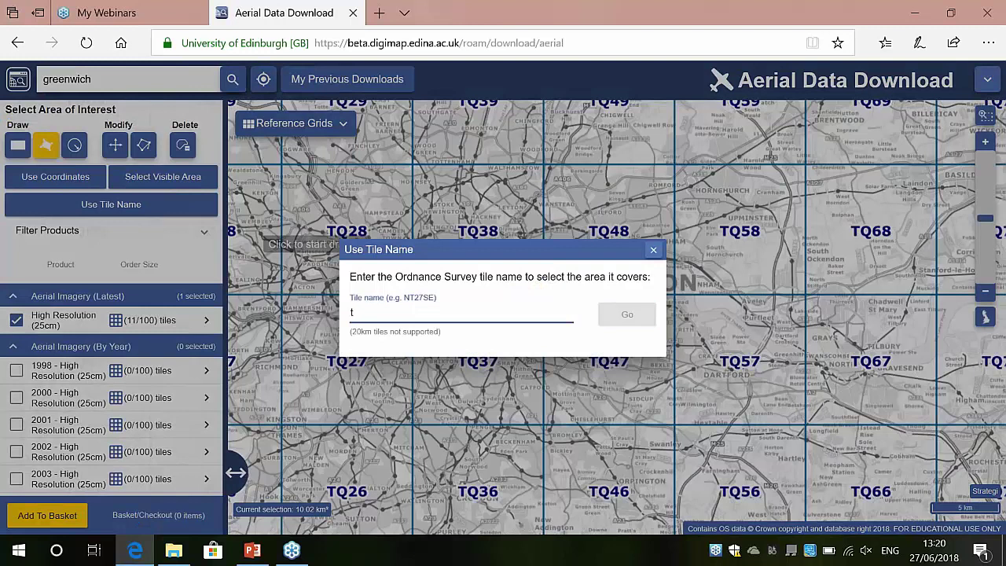
{"action": "type", "text": "q27"}
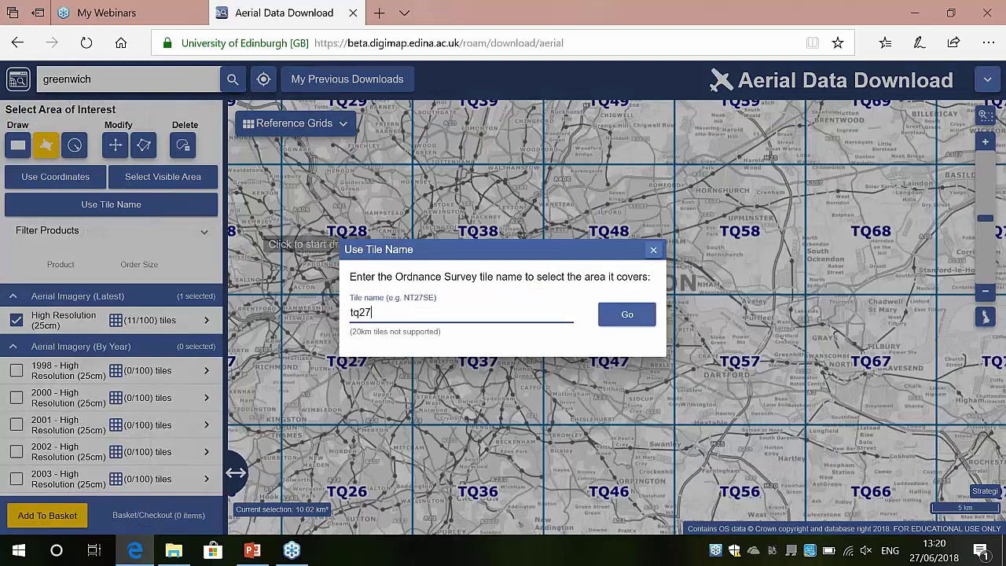
{"action": "left_click", "coordinate": [627, 314]}
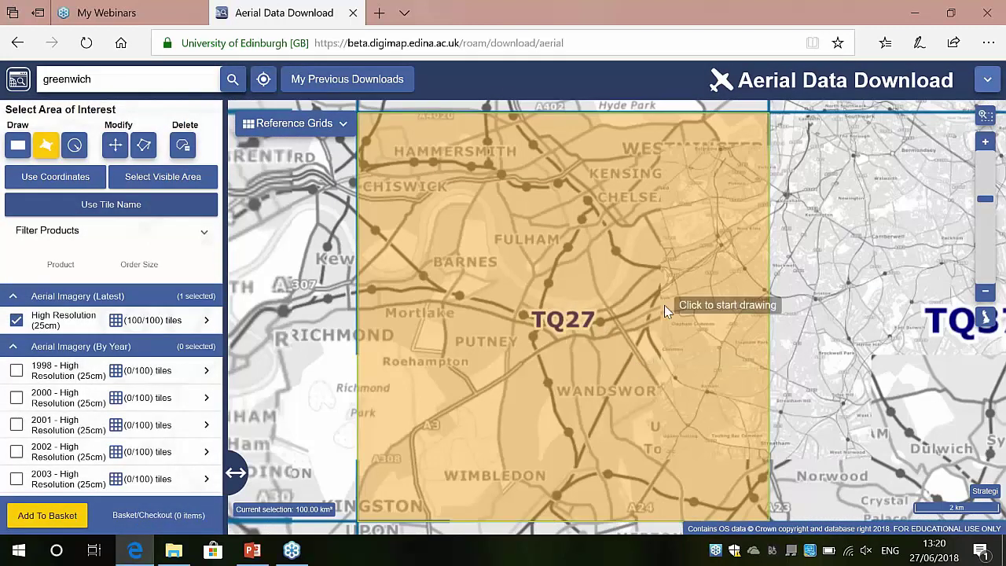
{"action": "scroll", "coordinate": [664, 305], "scroll_direction": "down", "scroll_amount": 3}
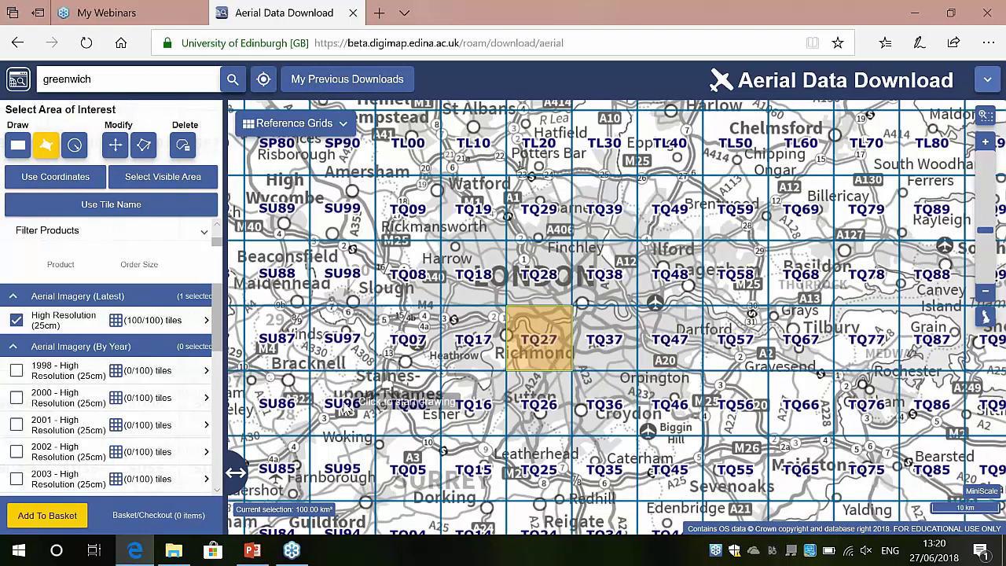
Switch to the PowerPoint presentation and display the Poll slide asking about Aerial Digimap subscriptions.
{"action": "left_click", "coordinate": [251, 550]}
{"action": "scroll", "coordinate": [134, 427], "scroll_direction": "down", "scroll_amount": 5}
{"action": "left_click", "coordinate": [71, 268]}
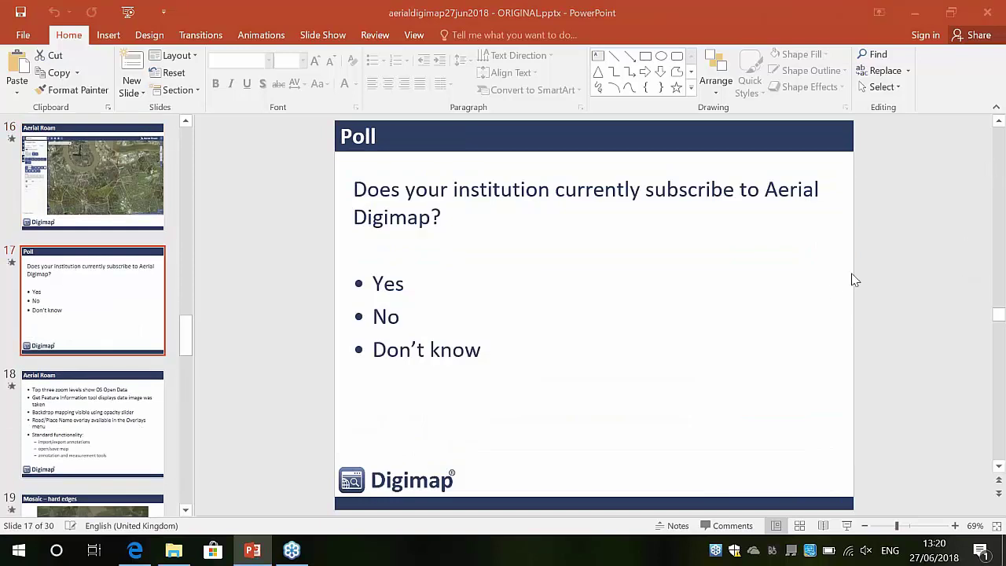
{"action": "left_click_drag", "start_coordinate": [826, 303], "coordinate": [983, 270]}
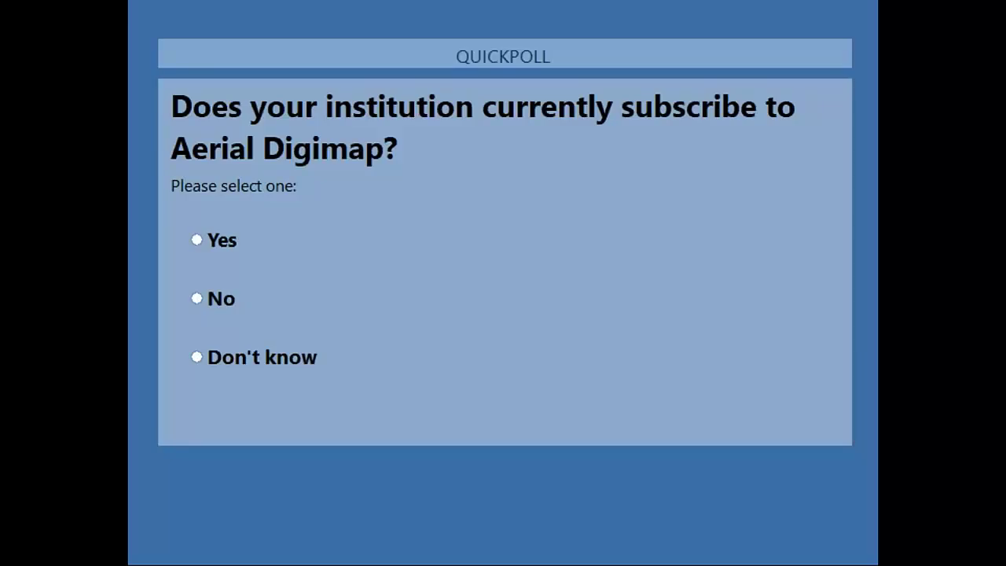